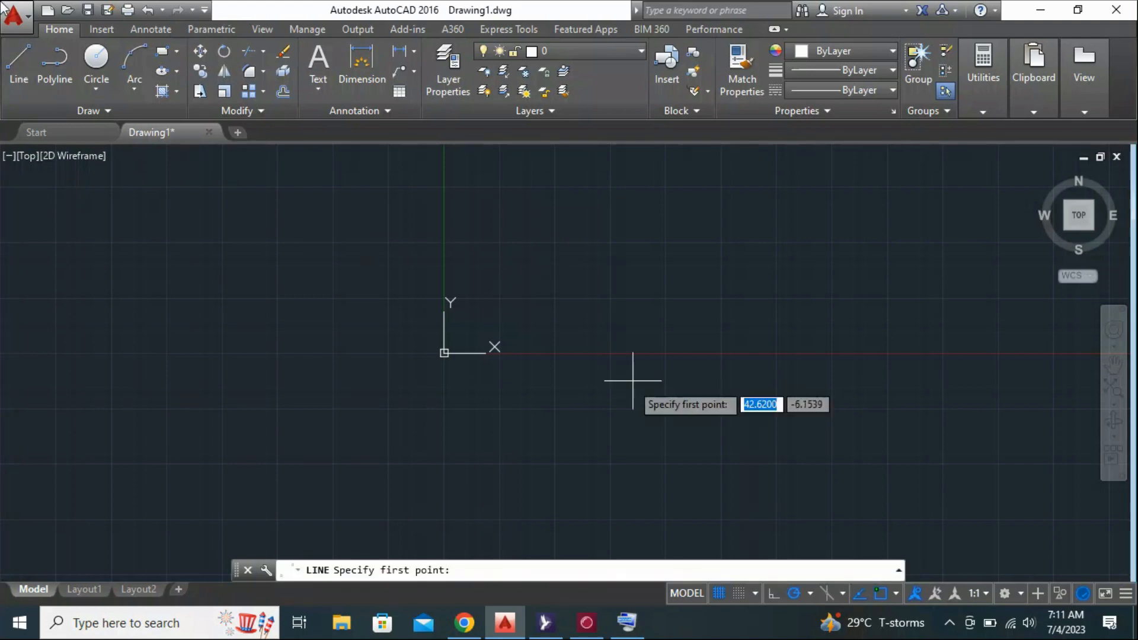
Draw a freehand chain of eleven connected line segments around and across the origin, leaving the outline open
{"action": "left_click", "coordinate": [211, 350]}
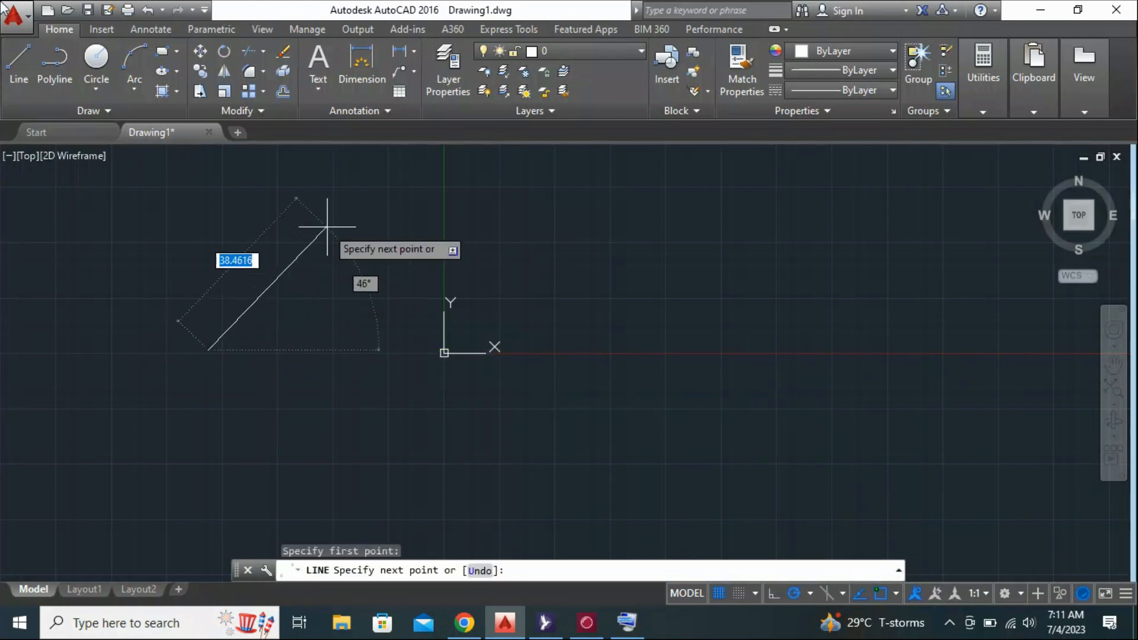
{"action": "left_click", "coordinate": [359, 211]}
{"action": "left_click", "coordinate": [771, 249]}
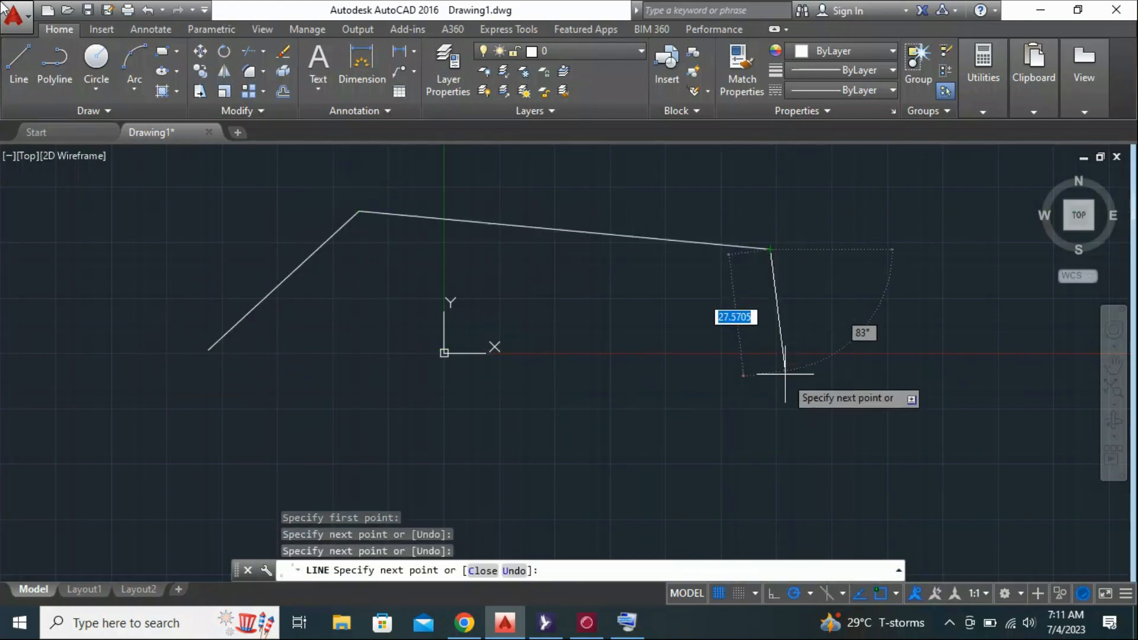
{"action": "left_click", "coordinate": [793, 404]}
{"action": "left_click", "coordinate": [538, 462]}
{"action": "left_click", "coordinate": [132, 462]}
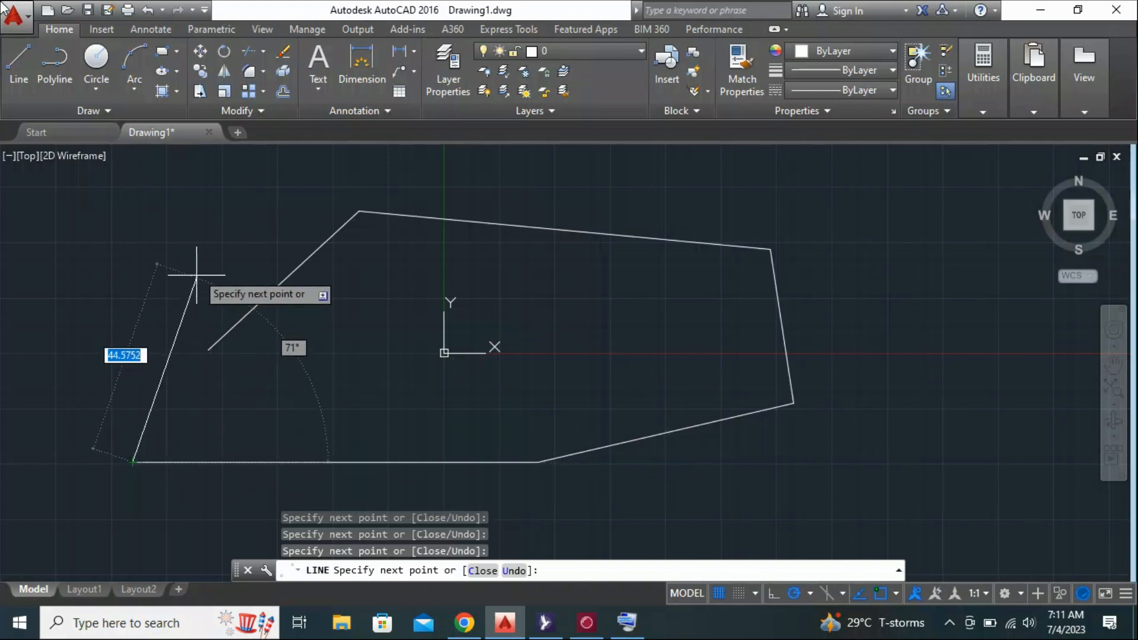
{"action": "left_click", "coordinate": [204, 247]}
{"action": "left_click", "coordinate": [587, 189]}
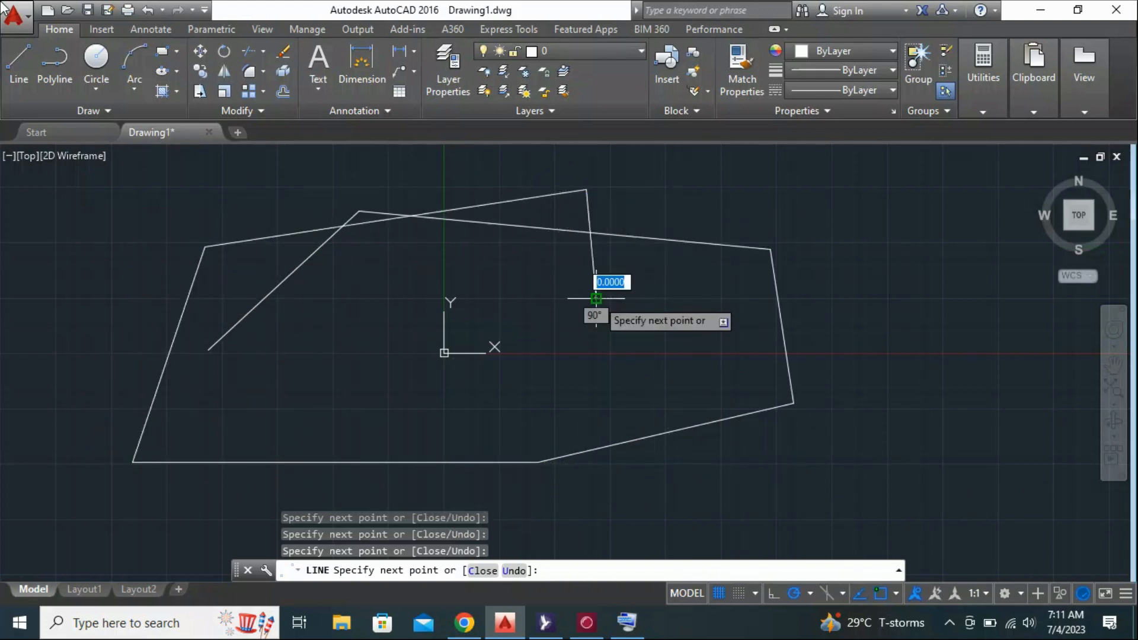
{"action": "left_click", "coordinate": [595, 299]}
{"action": "left_click", "coordinate": [853, 298]}
{"action": "left_click", "coordinate": [853, 391]}
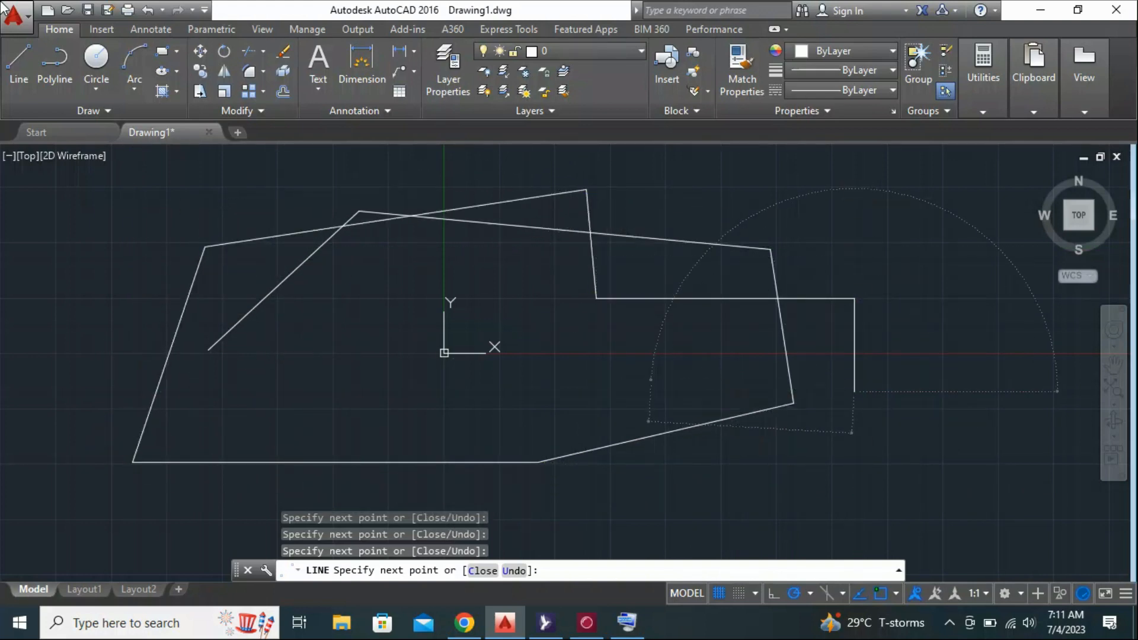
{"action": "left_click", "coordinate": [652, 380]}
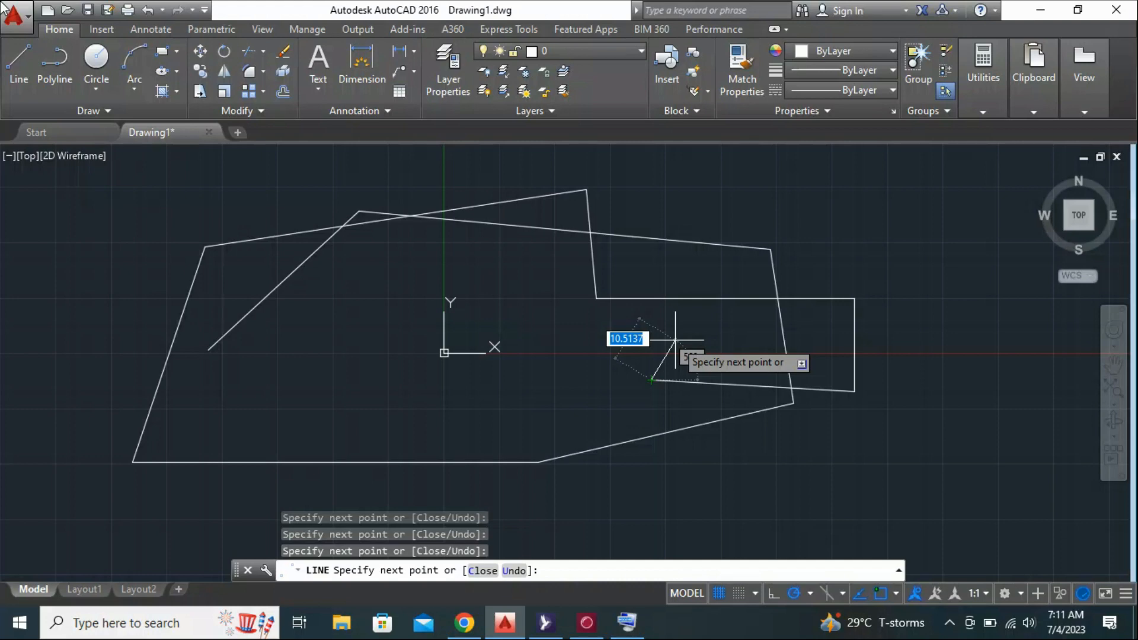
{"action": "key", "text": "Escape"}
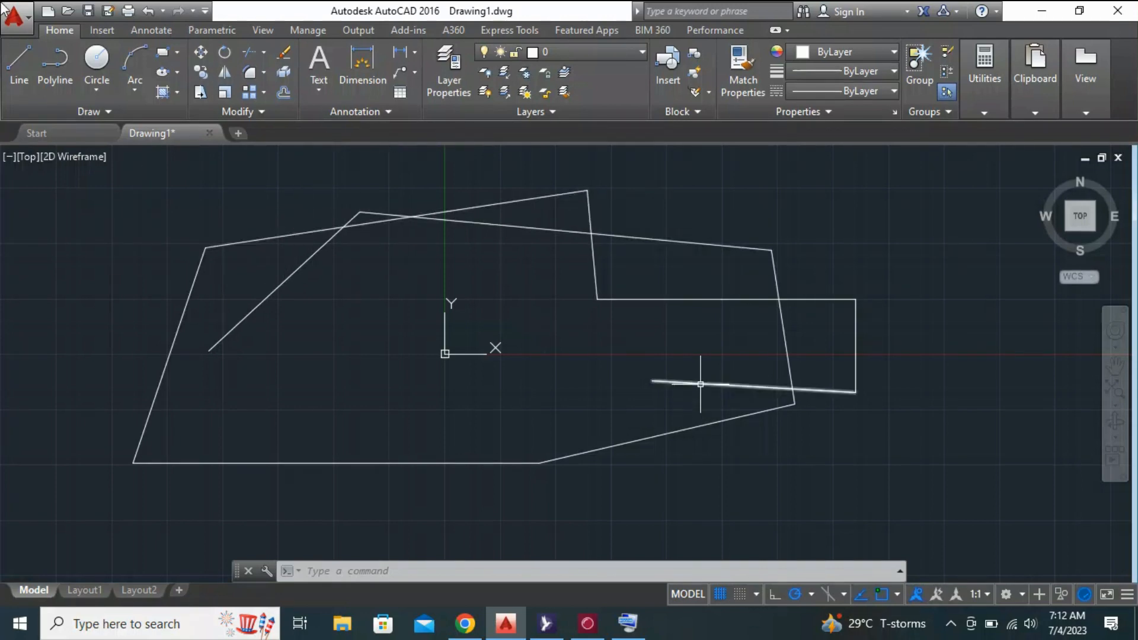
Draw a second open chain of five line segments, passing through the first outline's upper-right corner and ending inside that outline
{"action": "type", "text": "l"}
{"action": "key", "text": "Return"}
{"action": "left_click", "coordinate": [311, 381]}
{"action": "left_click", "coordinate": [770, 250]}
{"action": "left_click", "coordinate": [960, 294]}
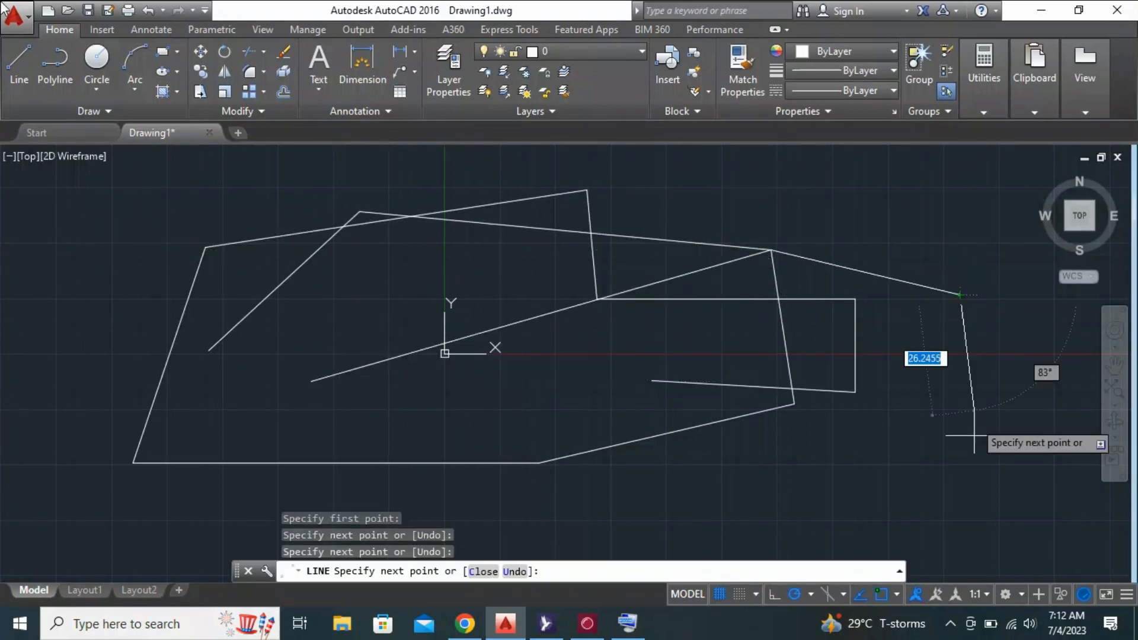
{"action": "left_click", "coordinate": [960, 481]}
{"action": "left_click", "coordinate": [569, 522]}
{"action": "left_click", "coordinate": [630, 309]}
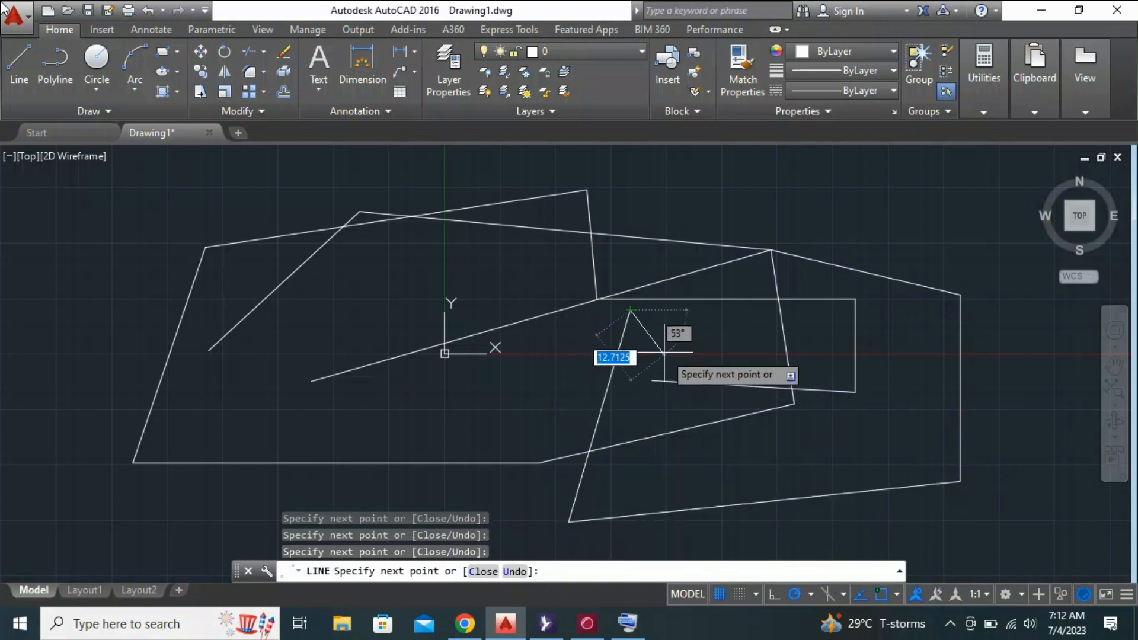
{"action": "key", "text": "Return"}
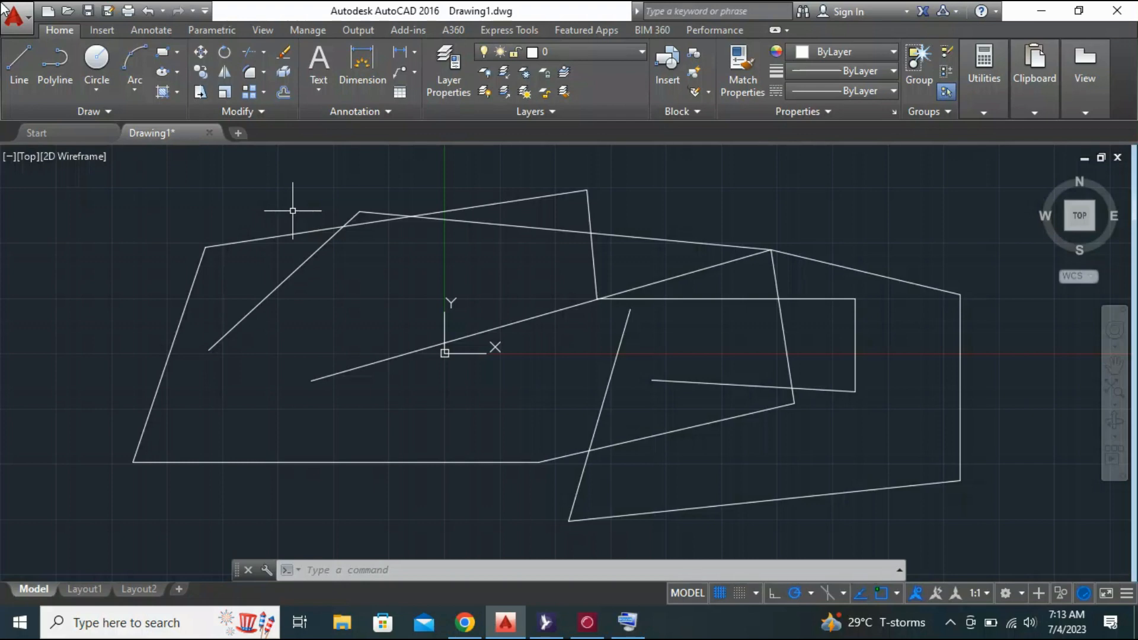
Draw two connected line segments inside the first outline, a rising one followed by a horizontal one above the origin
{"action": "type", "text": "l"}
{"action": "key", "text": "Return"}
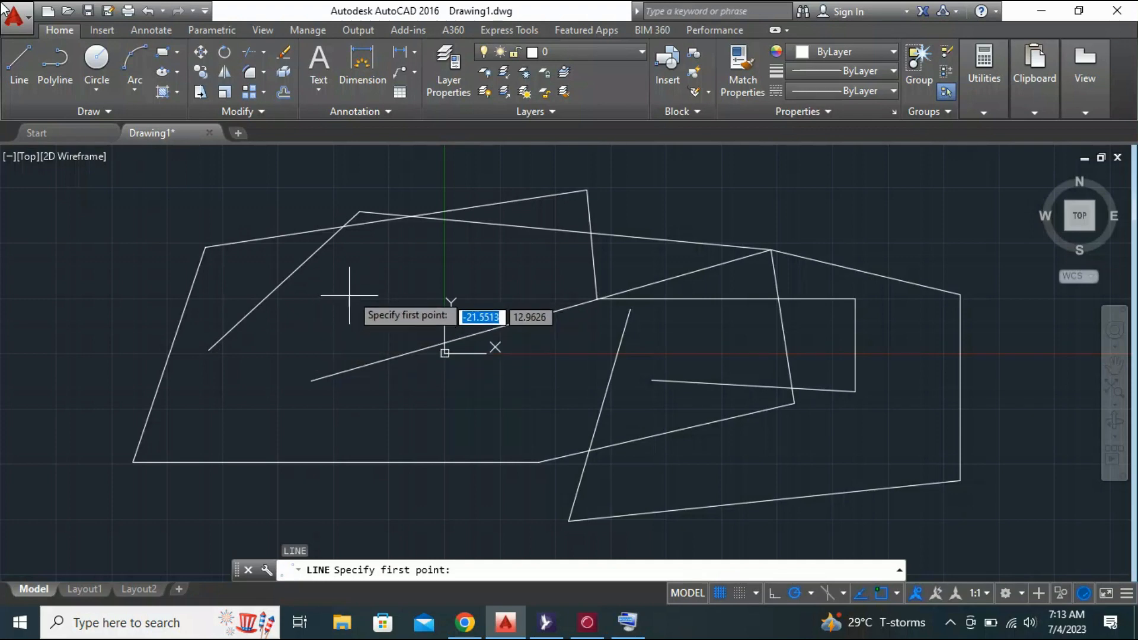
{"action": "left_click", "coordinate": [289, 317]}
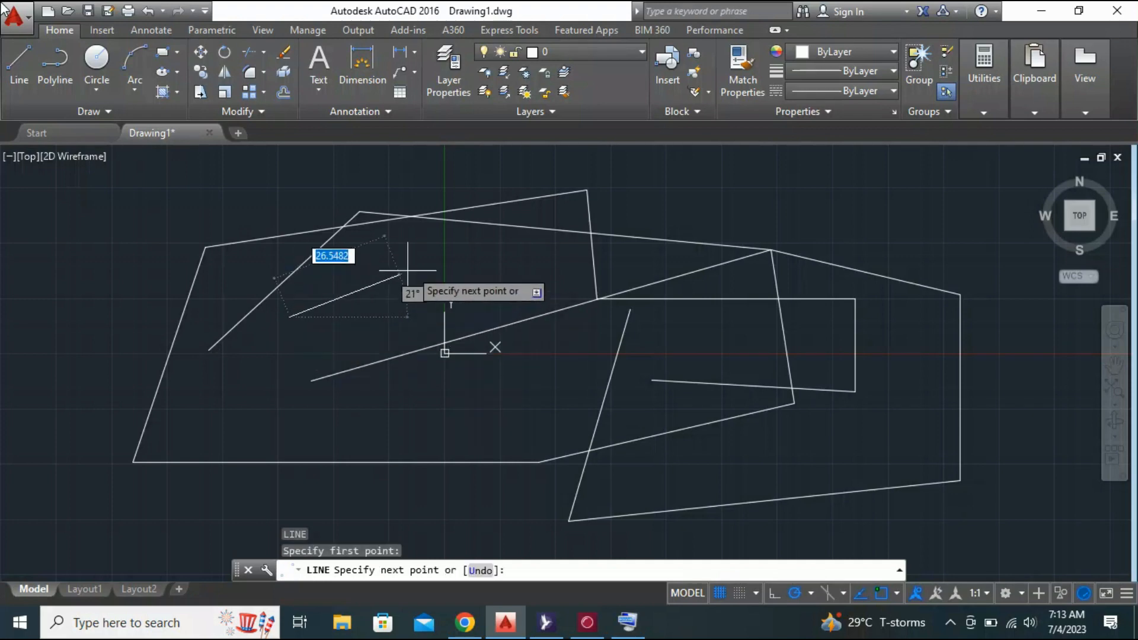
{"action": "left_click", "coordinate": [427, 264]}
{"action": "left_click", "coordinate": [557, 264]}
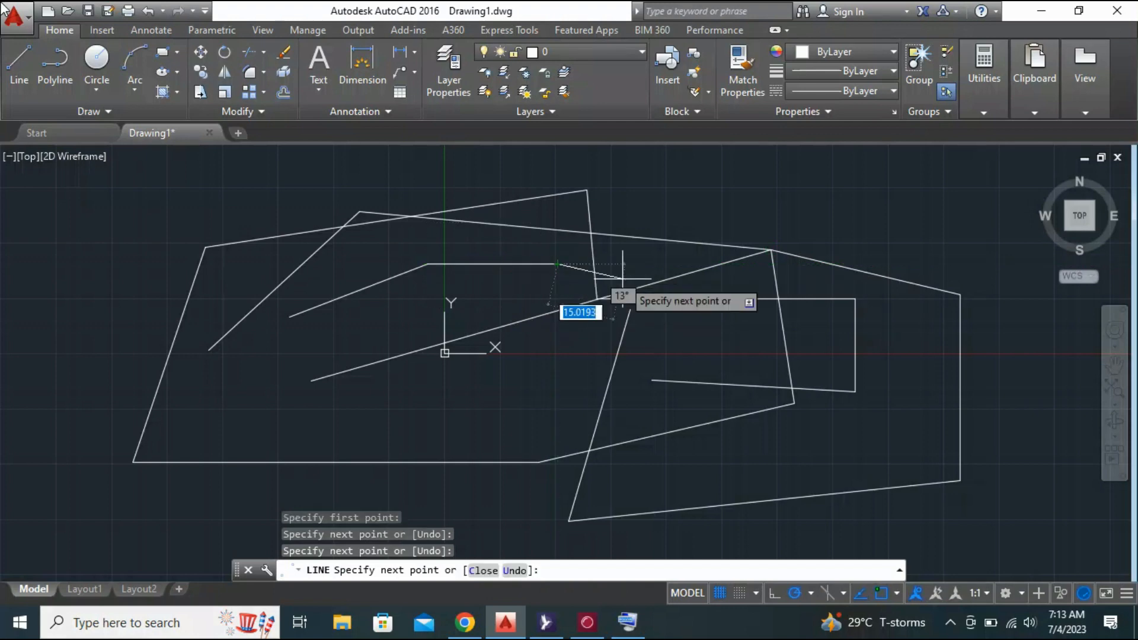
{"action": "key", "text": "Escape"}
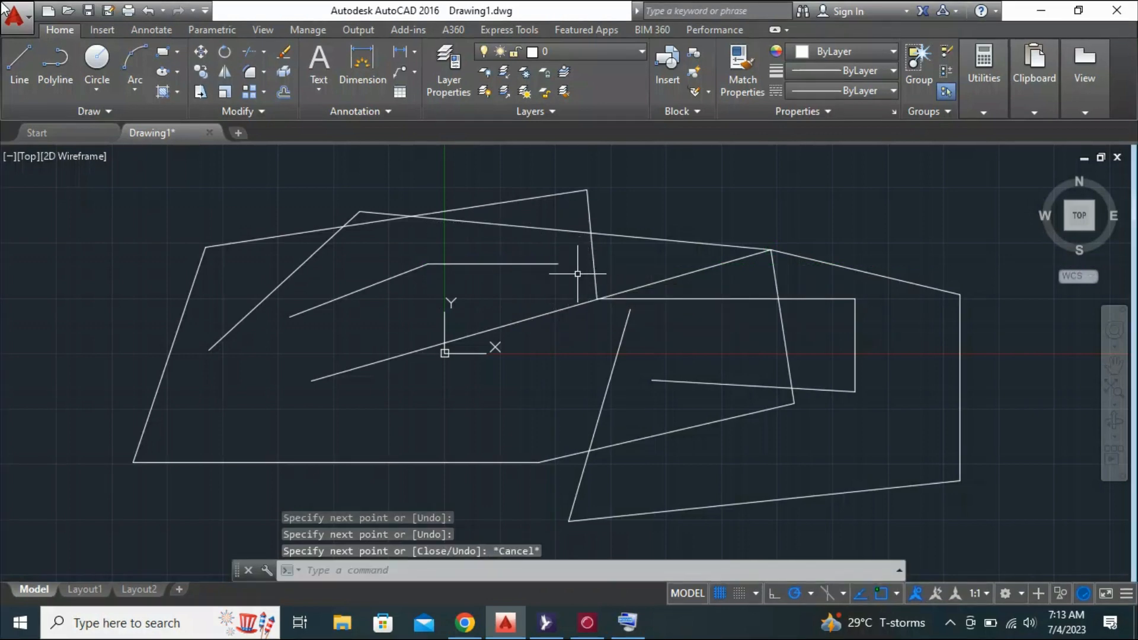
Draw a single short rising line just below the origin, inside the outline
{"action": "type", "text": "l"}
{"action": "key", "text": "Return"}
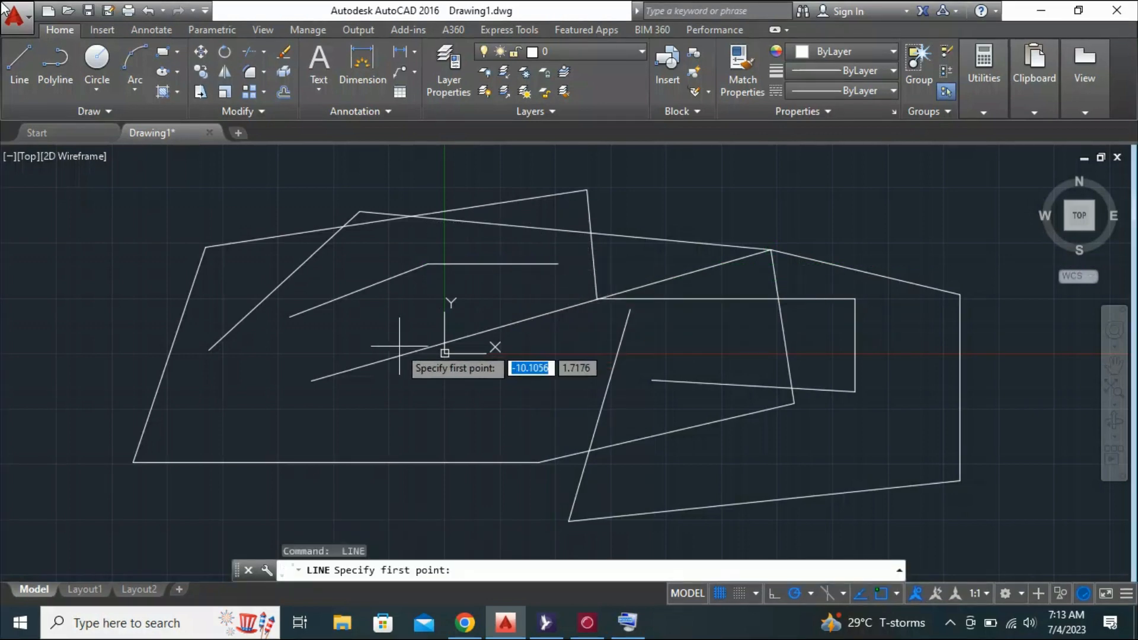
{"action": "left_click", "coordinate": [378, 421]}
{"action": "left_click", "coordinate": [505, 388]}
{"action": "key", "text": "Tab"}
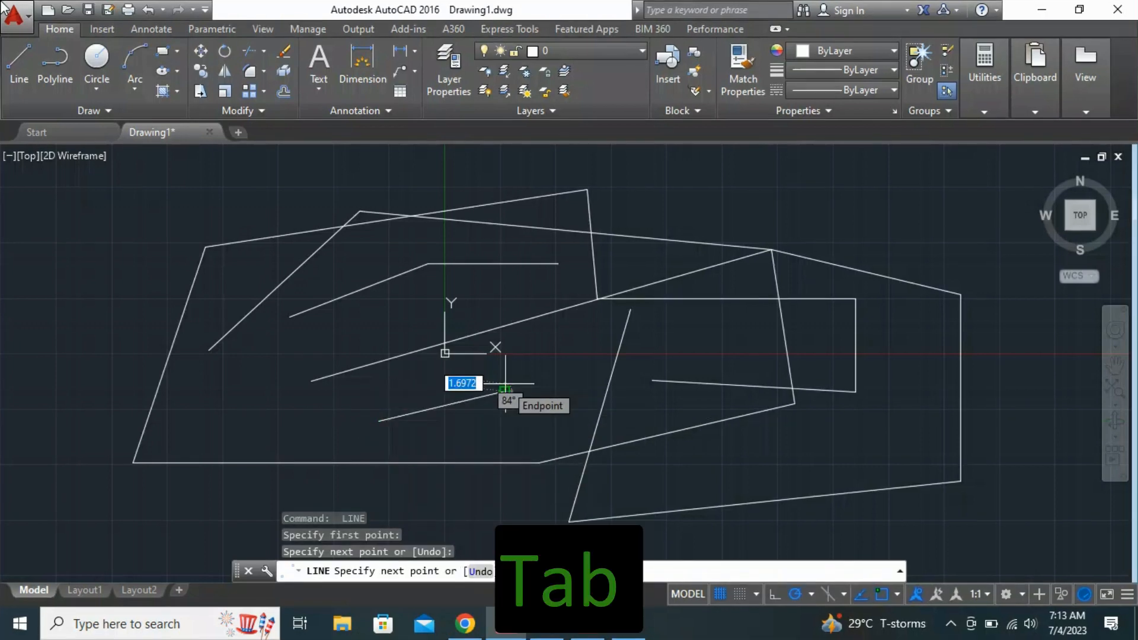
{"action": "key", "text": "Escape"}
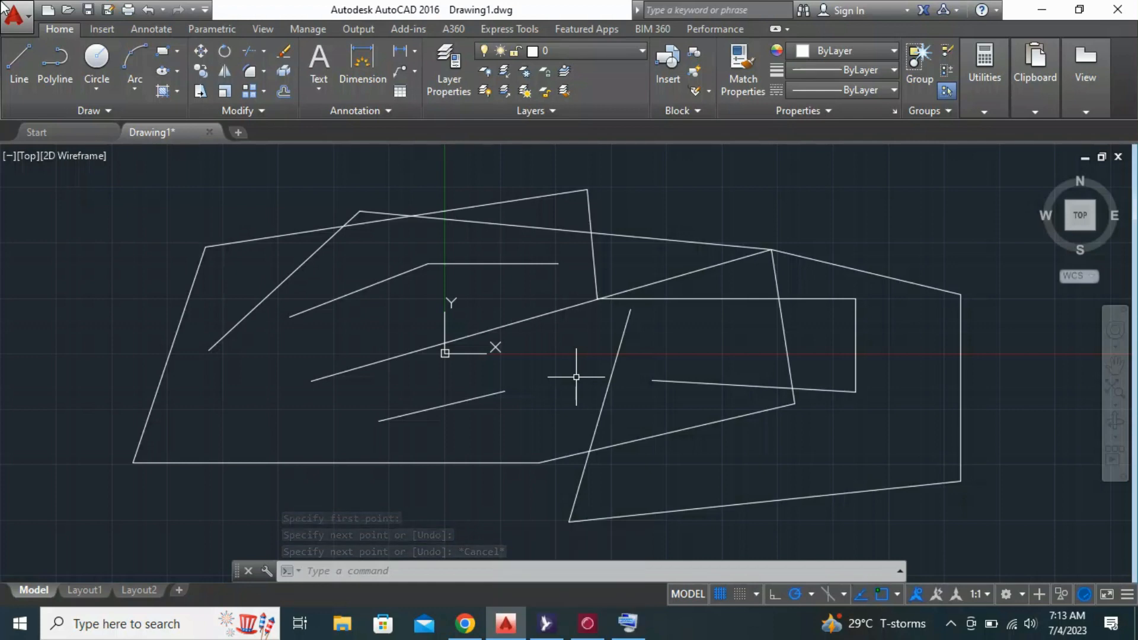
Select all the drawn lines with a window and delete them
{"action": "left_click", "coordinate": [97, 172]}
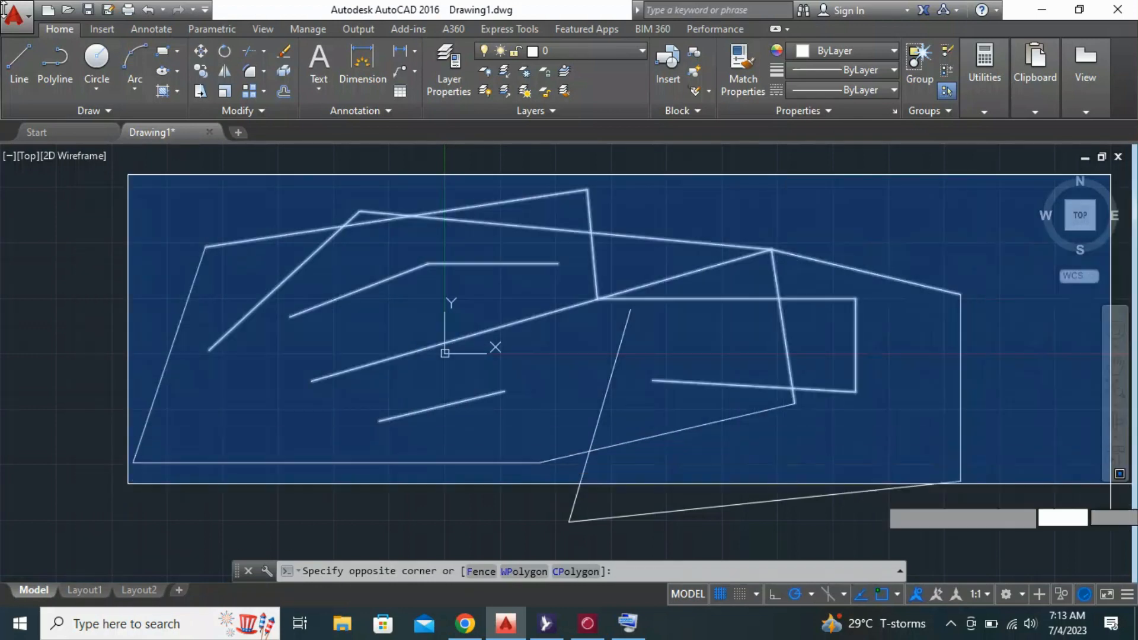
{"action": "left_click", "coordinate": [1040, 525]}
{"action": "key", "text": "Delete"}
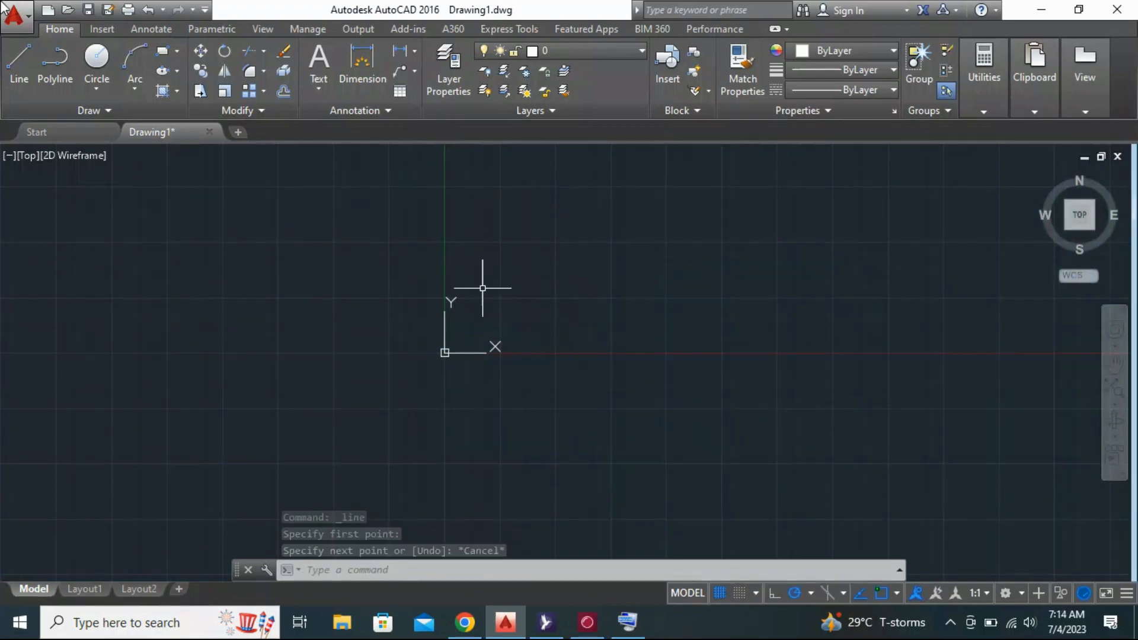
Draw a line 87 units long at an angle of 45° starting just below the origin
{"action": "left_click", "coordinate": [19, 59]}
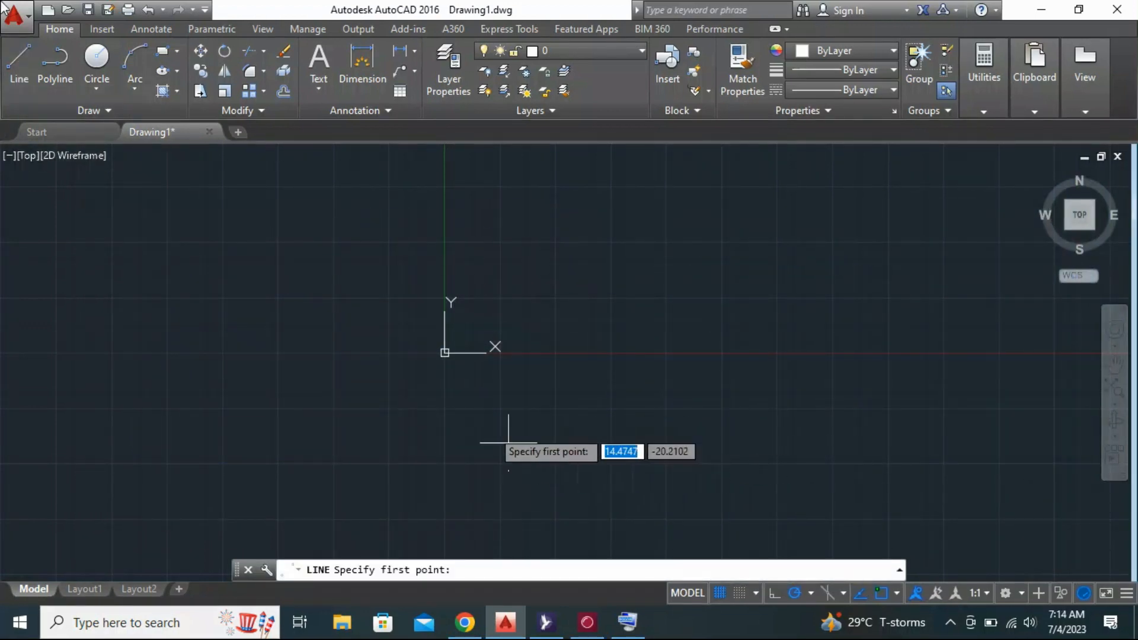
{"action": "left_click", "coordinate": [446, 386]}
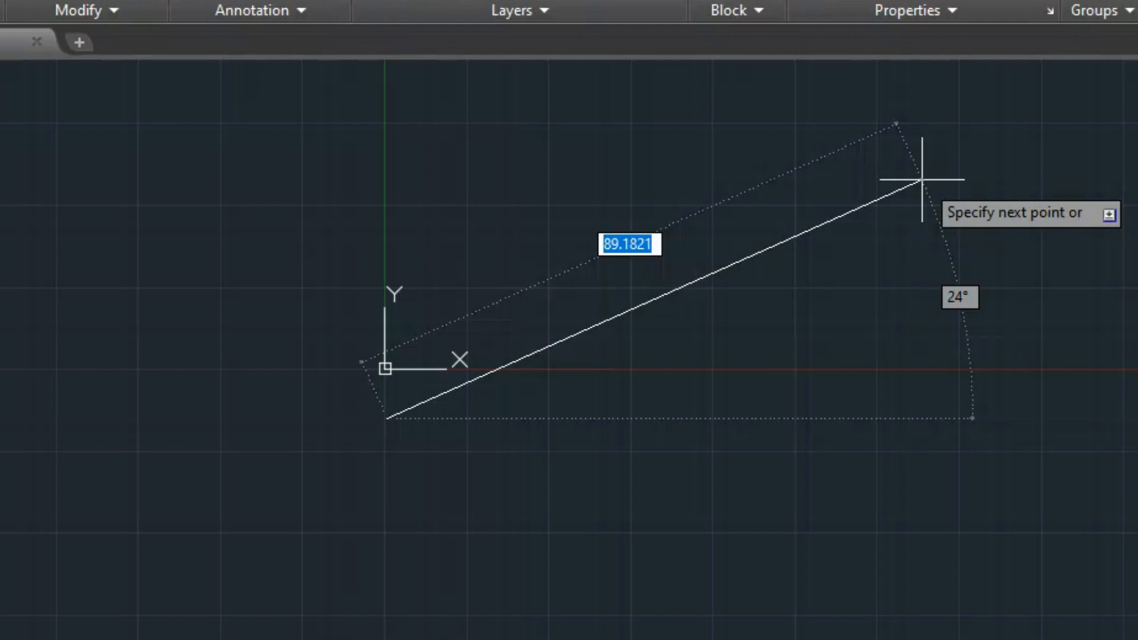
{"action": "type", "text": "87"}
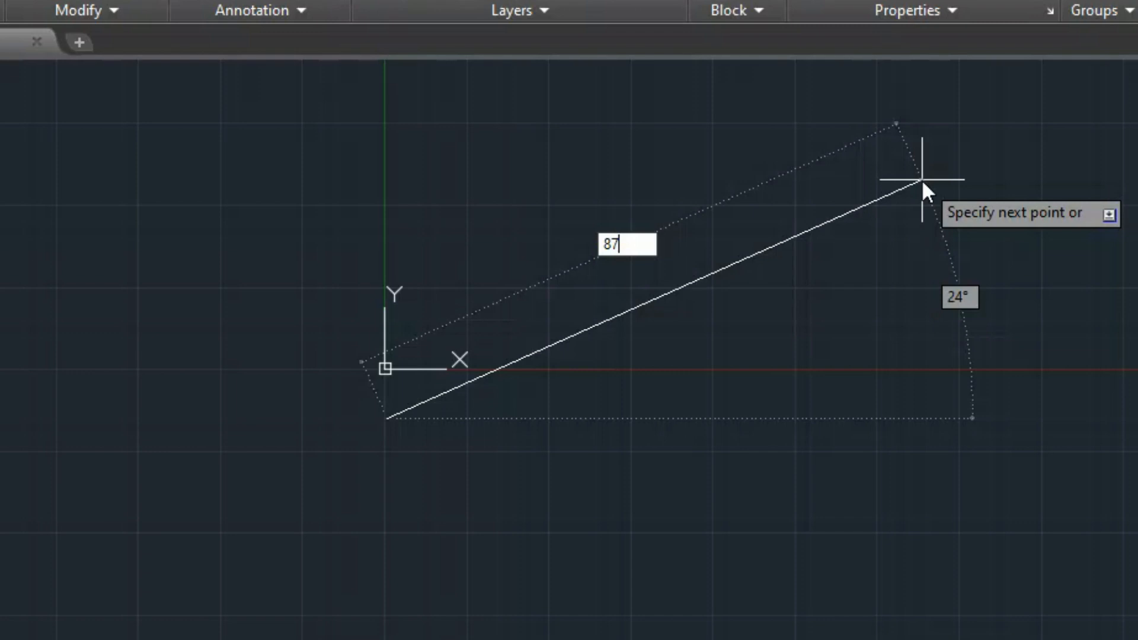
{"action": "key", "text": "Tab"}
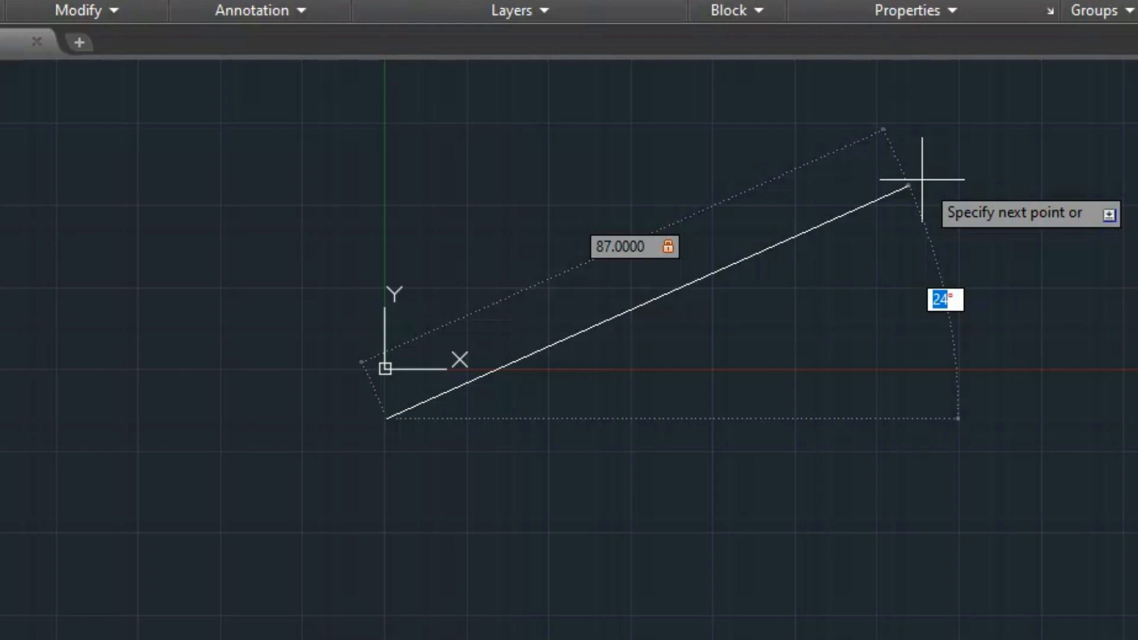
{"action": "type", "text": "45"}
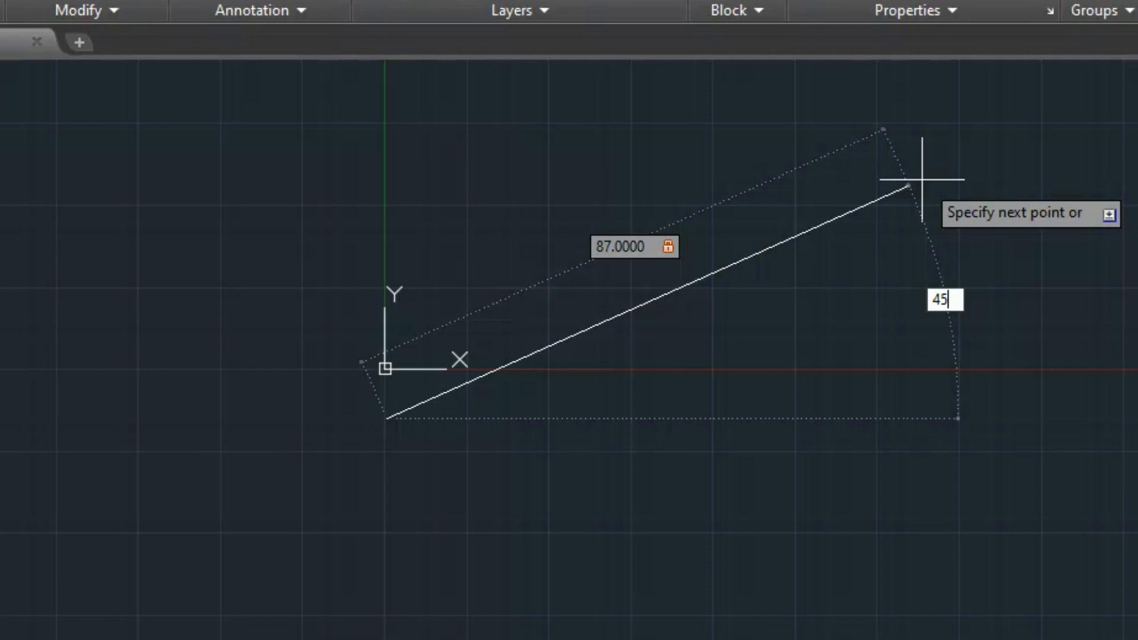
{"action": "key", "text": "Return"}
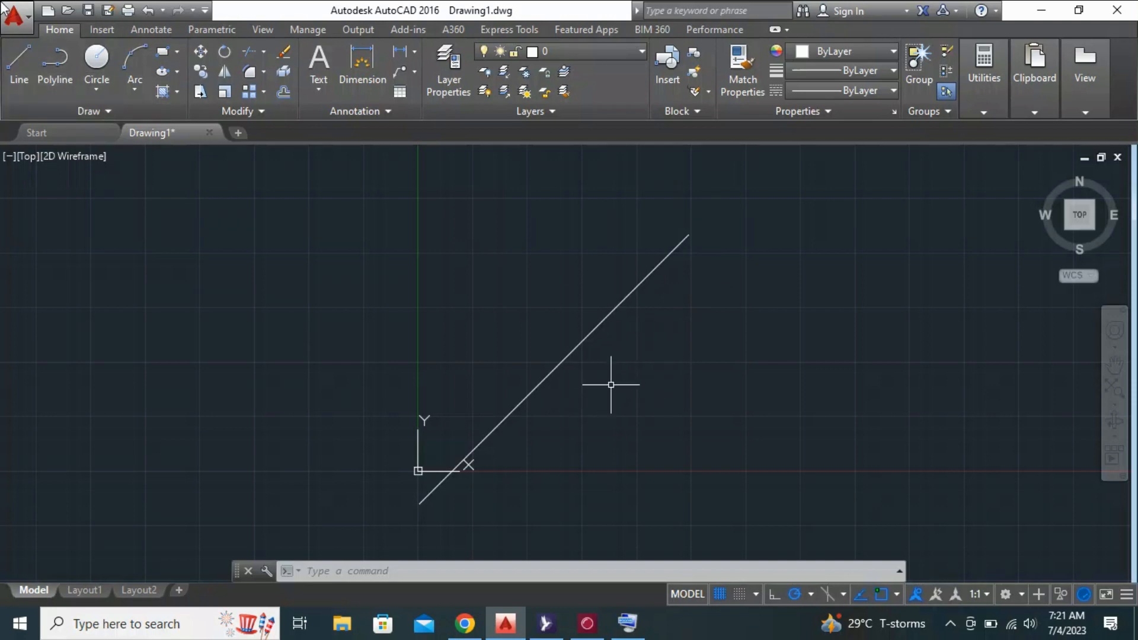
Draw a two-segment polyline left of the 45° line, with a horizontal segment followed by one sloping down to the left
{"action": "left_click", "coordinate": [64, 85]}
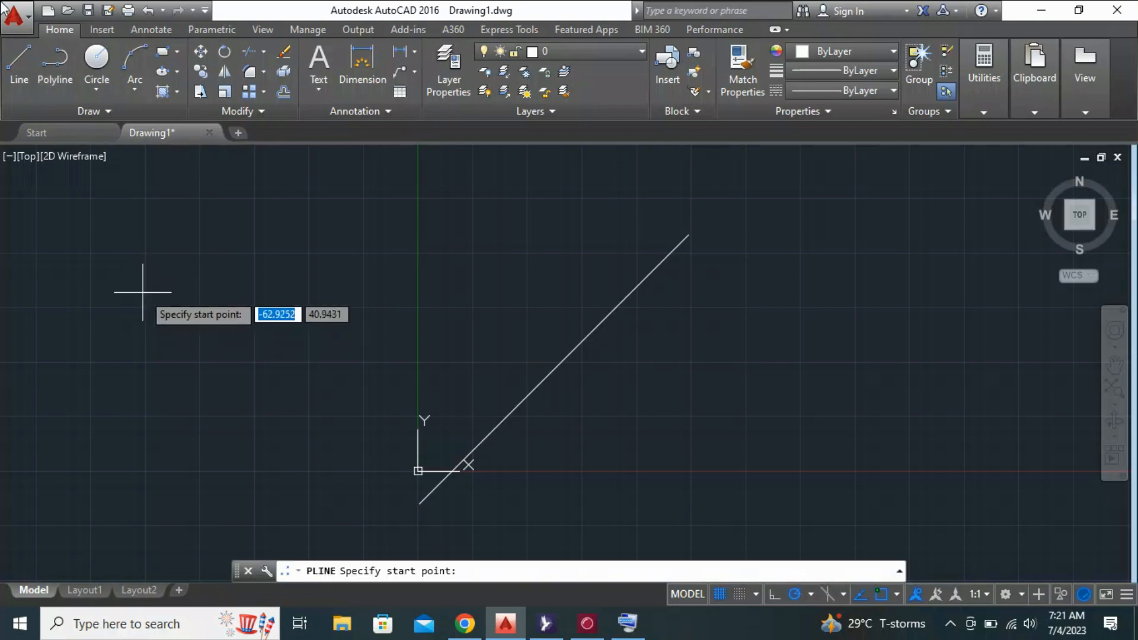
{"action": "left_click", "coordinate": [143, 292]}
{"action": "left_click", "coordinate": [437, 292]}
{"action": "left_click", "coordinate": [237, 463]}
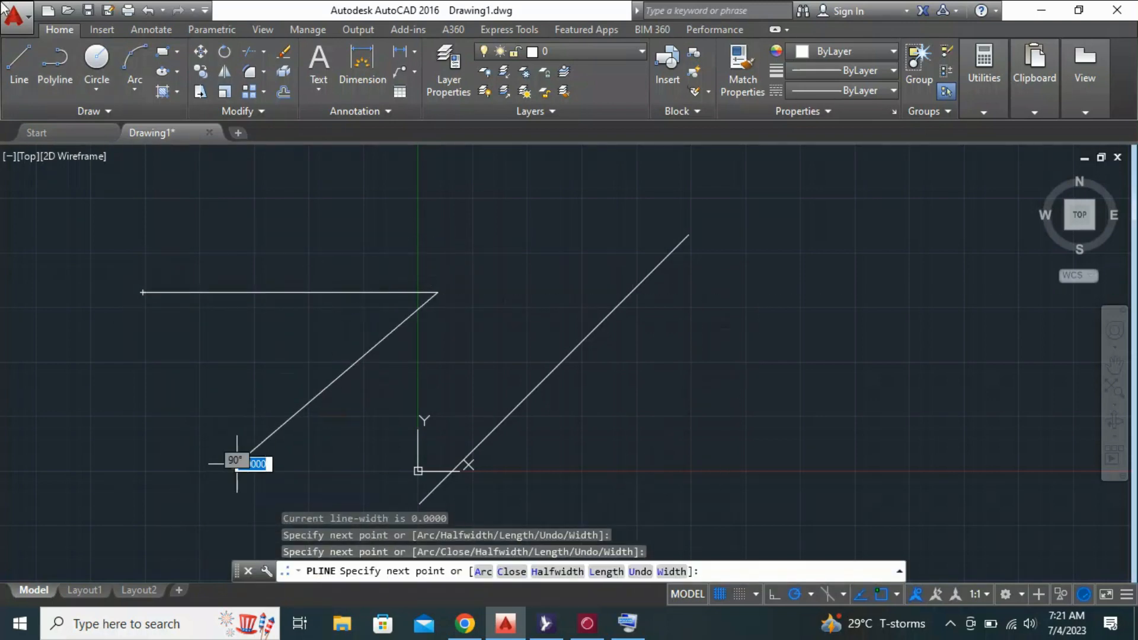
Draw a circle centred above the polyline's horizontal segment and large enough to cross it
{"action": "left_click", "coordinate": [97, 59]}
{"action": "left_click", "coordinate": [294, 236]}
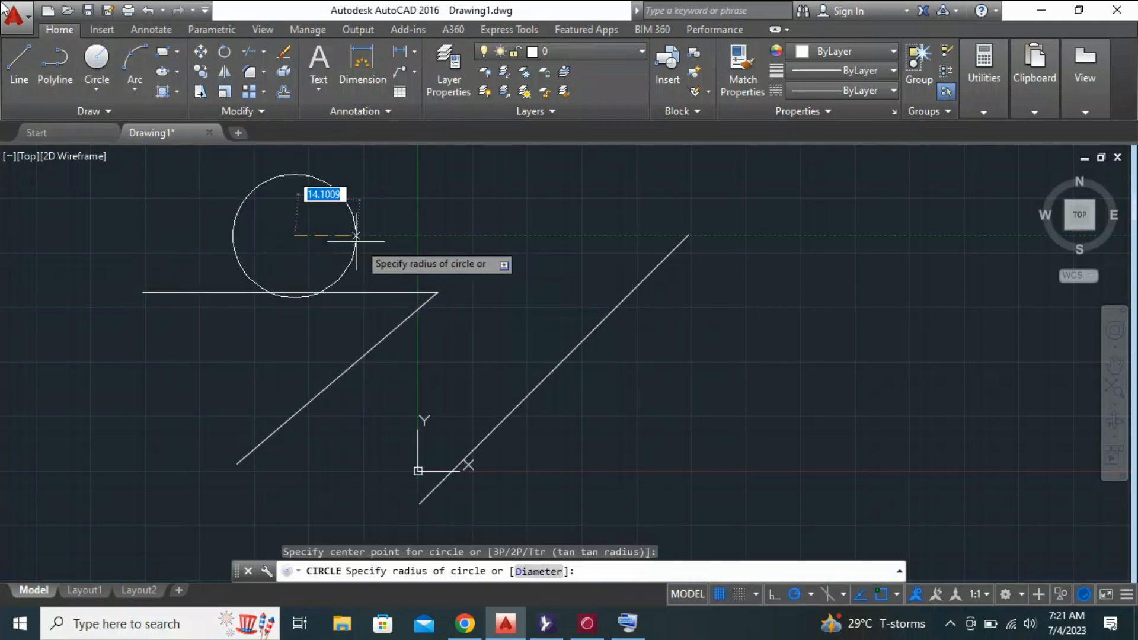
{"action": "left_click", "coordinate": [364, 241]}
Draw an upward-bulging three-point arc between the circle and the upper end of the 45° line
{"action": "left_click", "coordinate": [149, 53]}
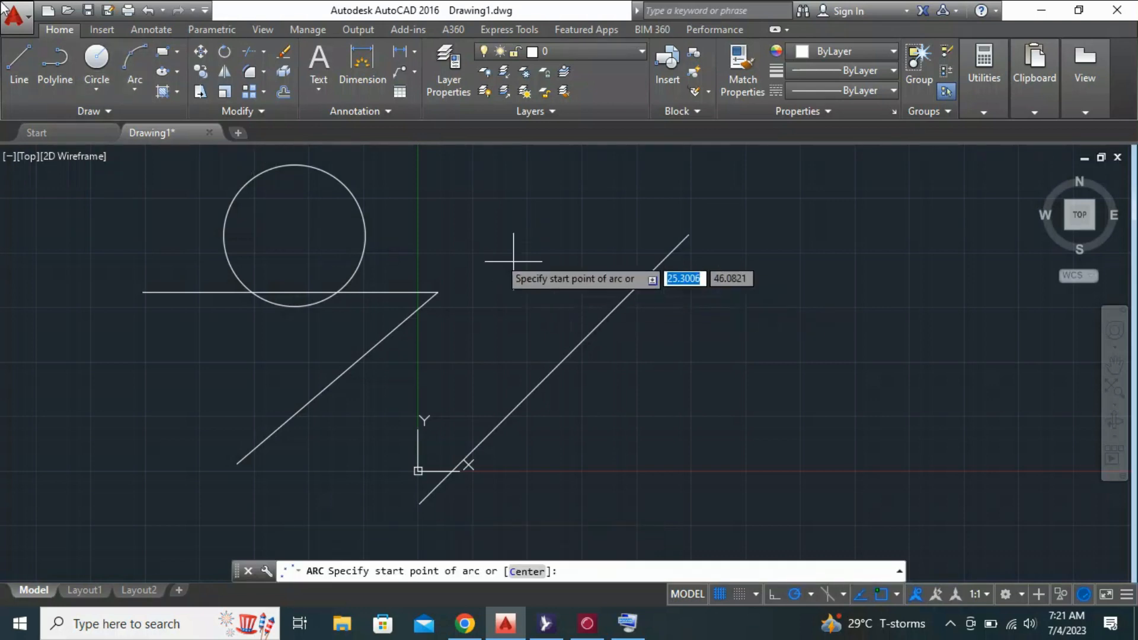
{"action": "left_click", "coordinate": [444, 243]}
{"action": "left_click", "coordinate": [522, 171]}
{"action": "left_click", "coordinate": [635, 223]}
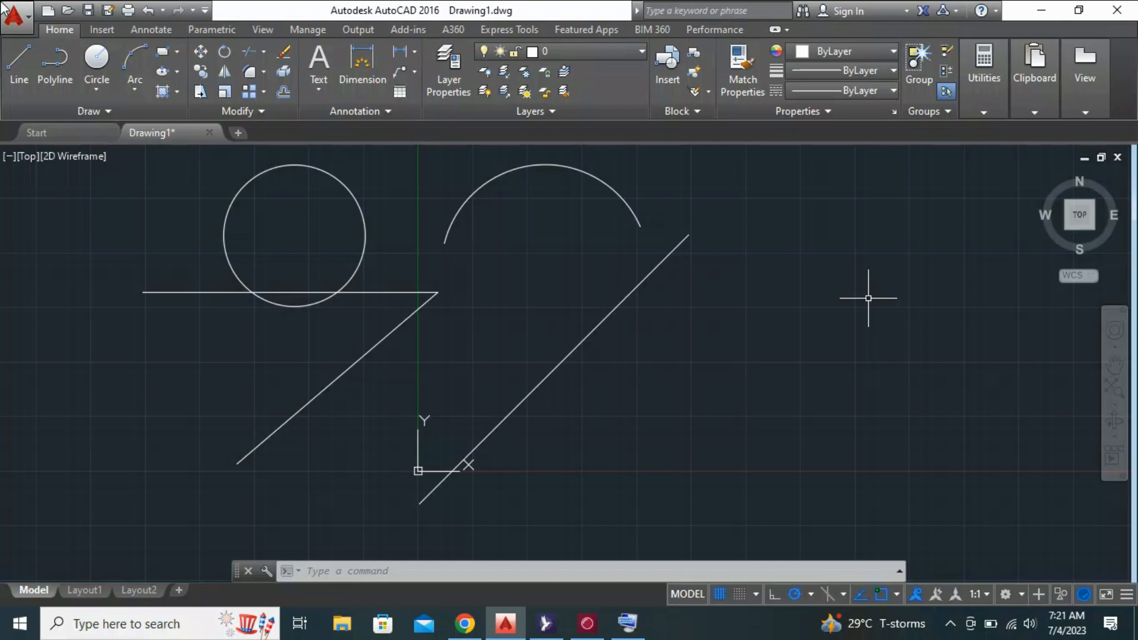
{"action": "type", "text": "arc"}
{"action": "key", "text": "Return"}
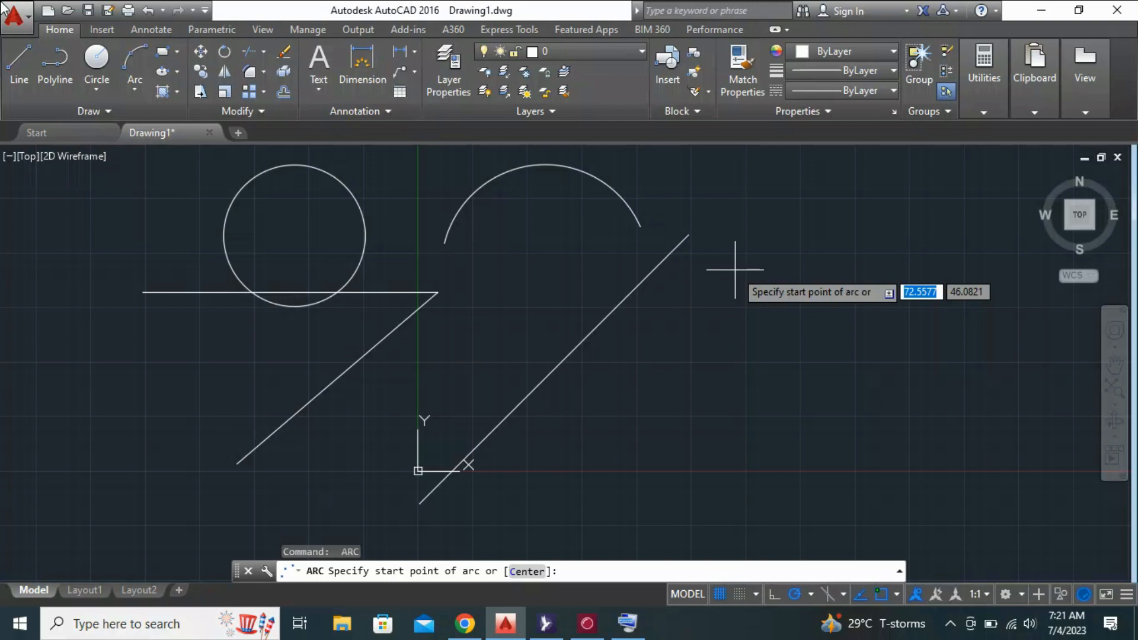
{"action": "key", "text": "Escape"}
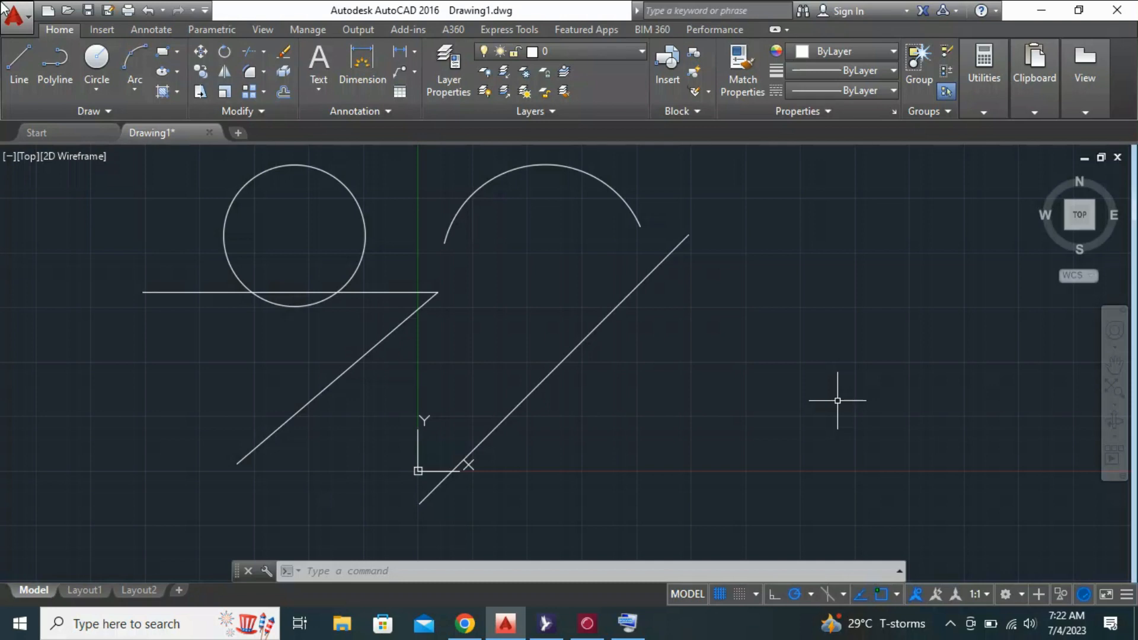
Step backward and forward through the recently used commands, including ARC, CIRCLE and ERASE, without running any of them
{"action": "type", "text": "ARC"}
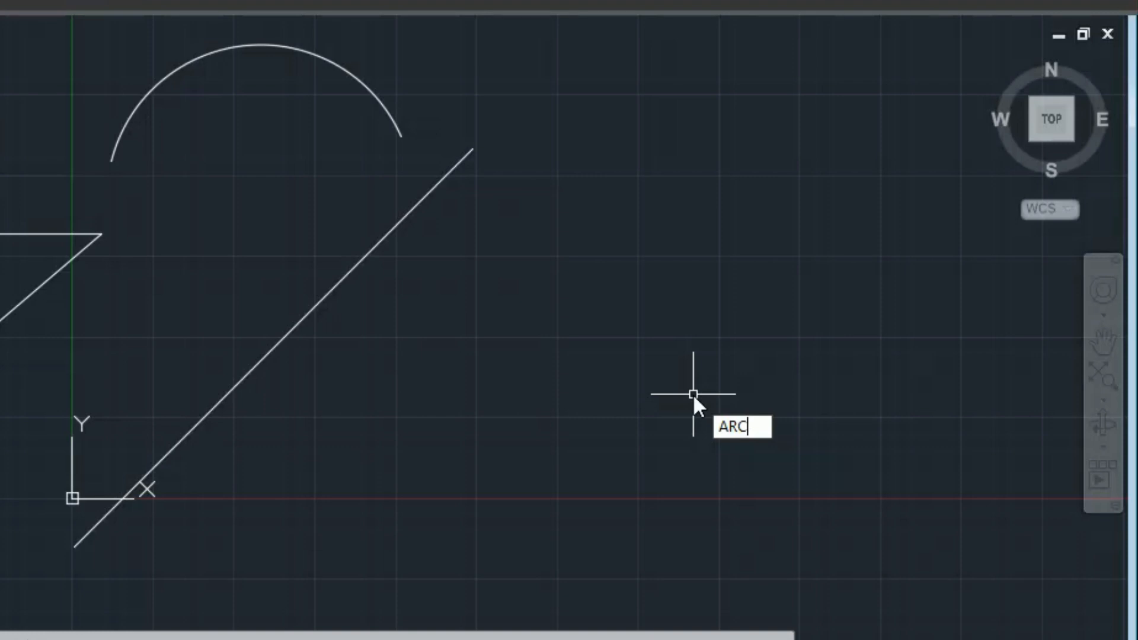
{"action": "key", "text": "BackSpace"}
{"action": "key", "text": "BackSpace"}
{"action": "key", "text": "BackSpace"}
{"action": "type", "text": "CIRCLE"}
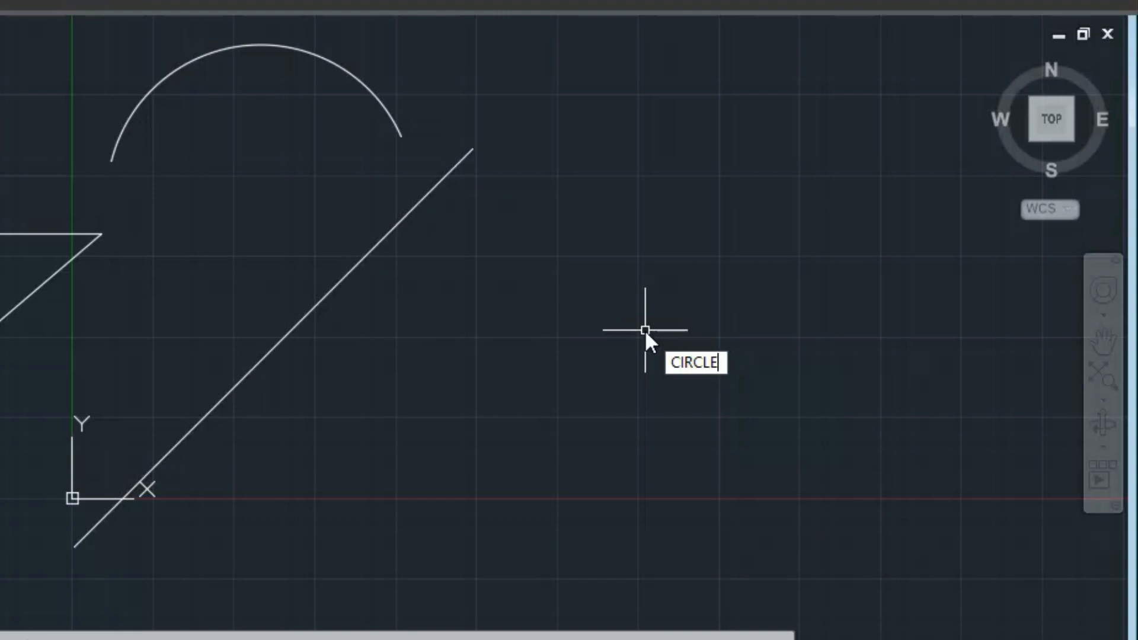
{"action": "key", "text": "Up"}
{"action": "key", "text": "Up"}
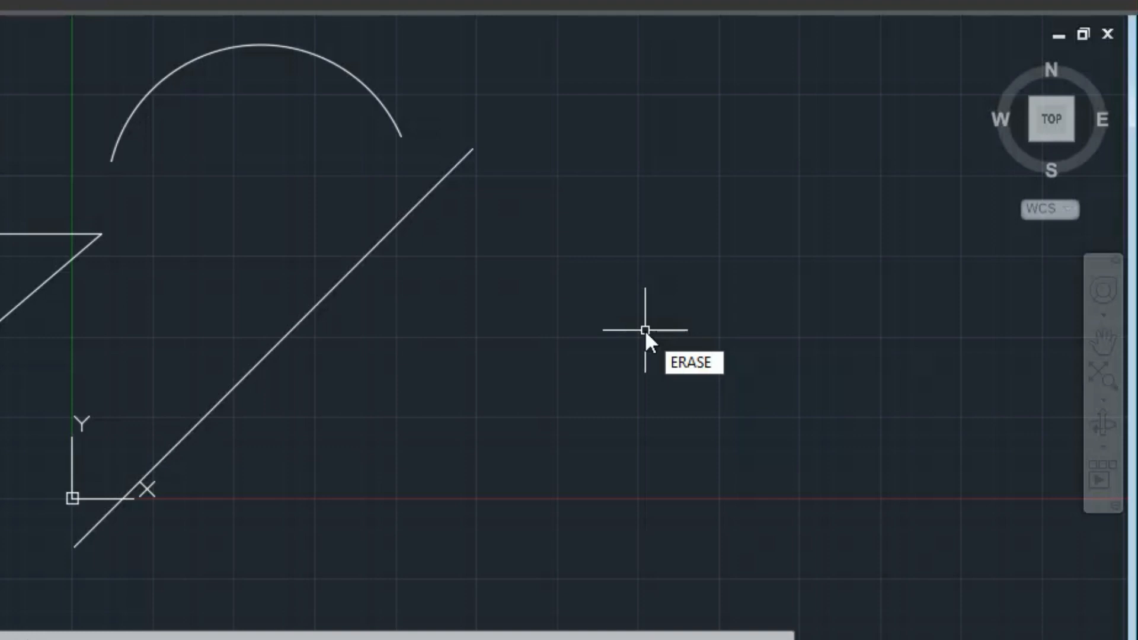
{"action": "key", "text": "Down"}
{"action": "key", "text": "Down"}
{"action": "key", "text": "Down"}
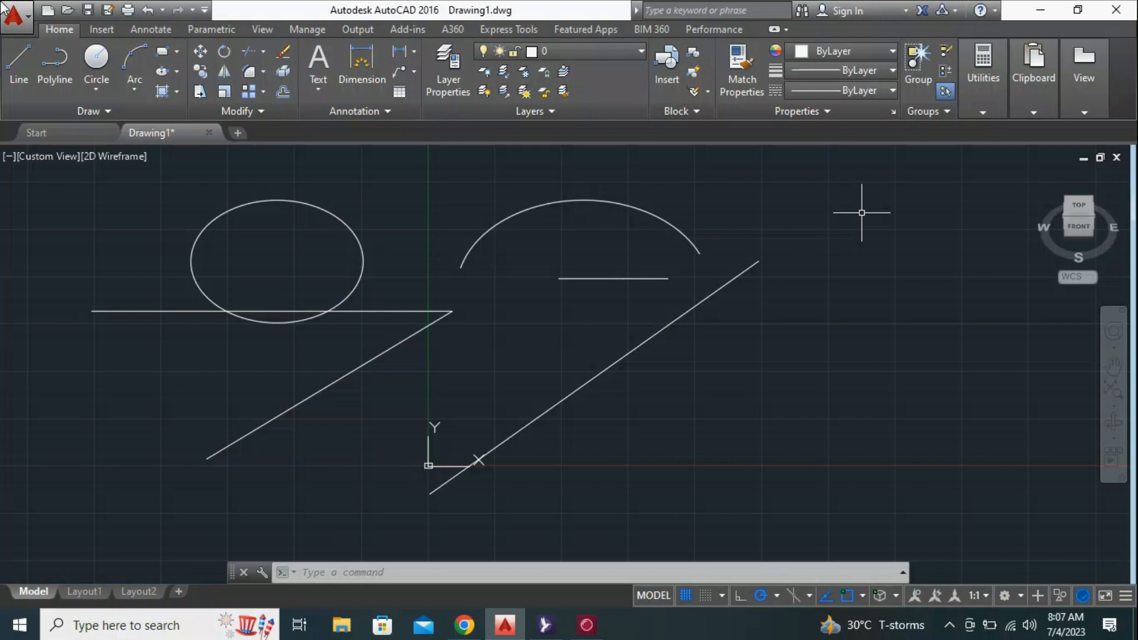
Open the AutoCAD Help and look through the welcome page's feature overview and getting-started videos
{"action": "key", "text": "F1"}
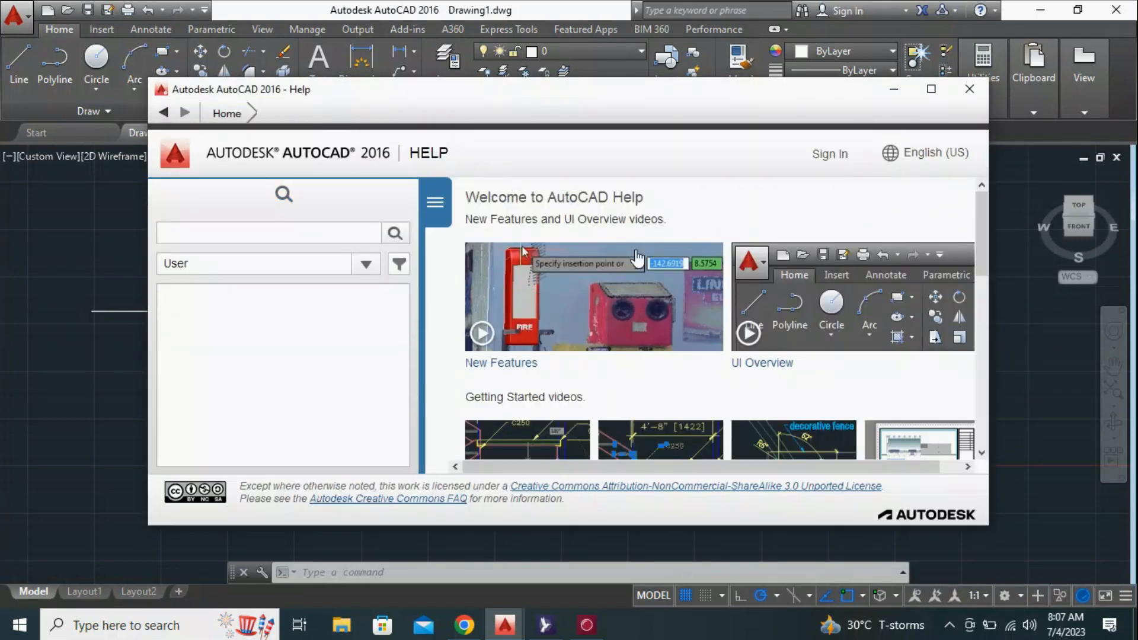
{"action": "scroll", "coordinate": [645, 301], "scroll_direction": "down", "scroll_amount": 5}
{"action": "scroll", "coordinate": [645, 301], "scroll_direction": "up", "scroll_amount": 5}
{"action": "scroll", "coordinate": [812, 376], "scroll_direction": "down", "scroll_amount": 4}
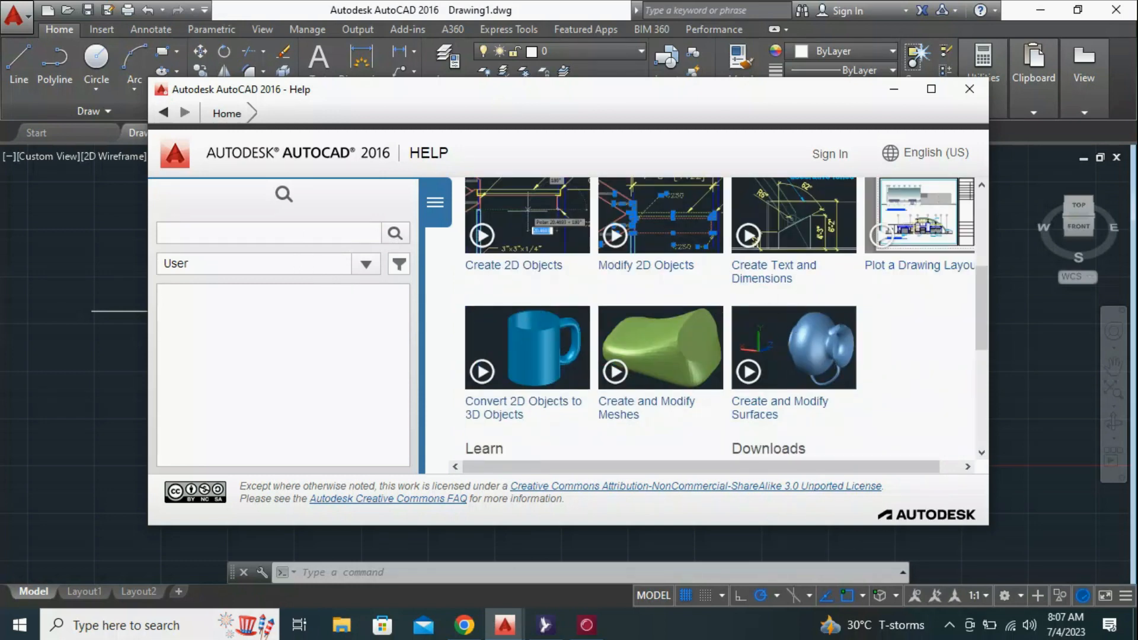
Search the Help for "move", read the topic To Move Objects Using Two Points, and close the Help
{"action": "left_click", "coordinate": [317, 235]}
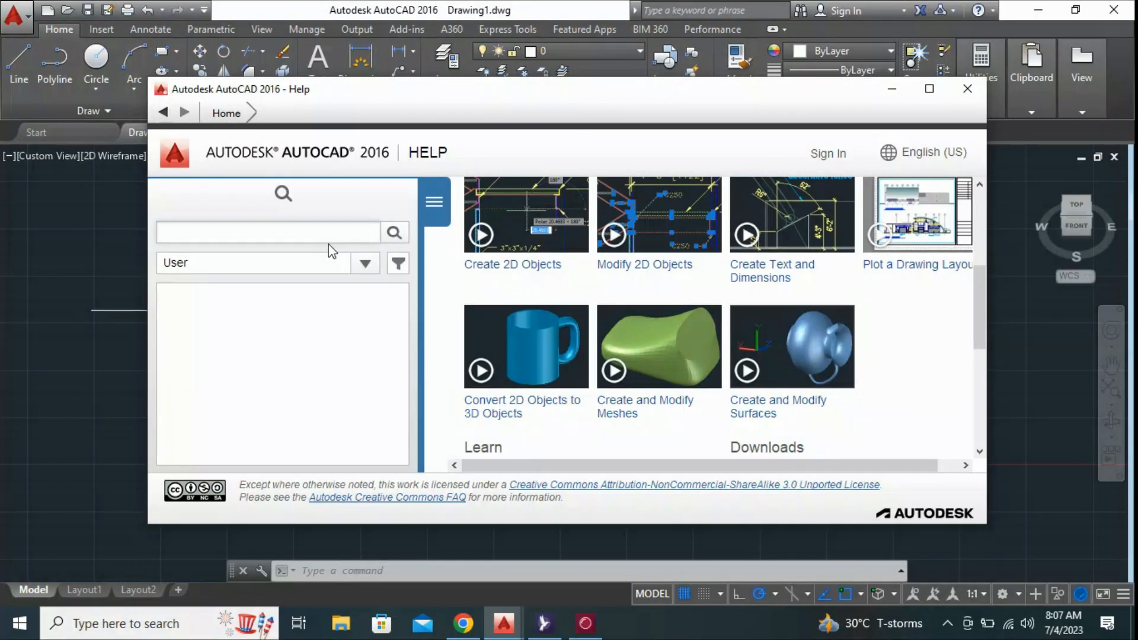
{"action": "type", "text": "move"}
{"action": "left_click", "coordinate": [393, 232]}
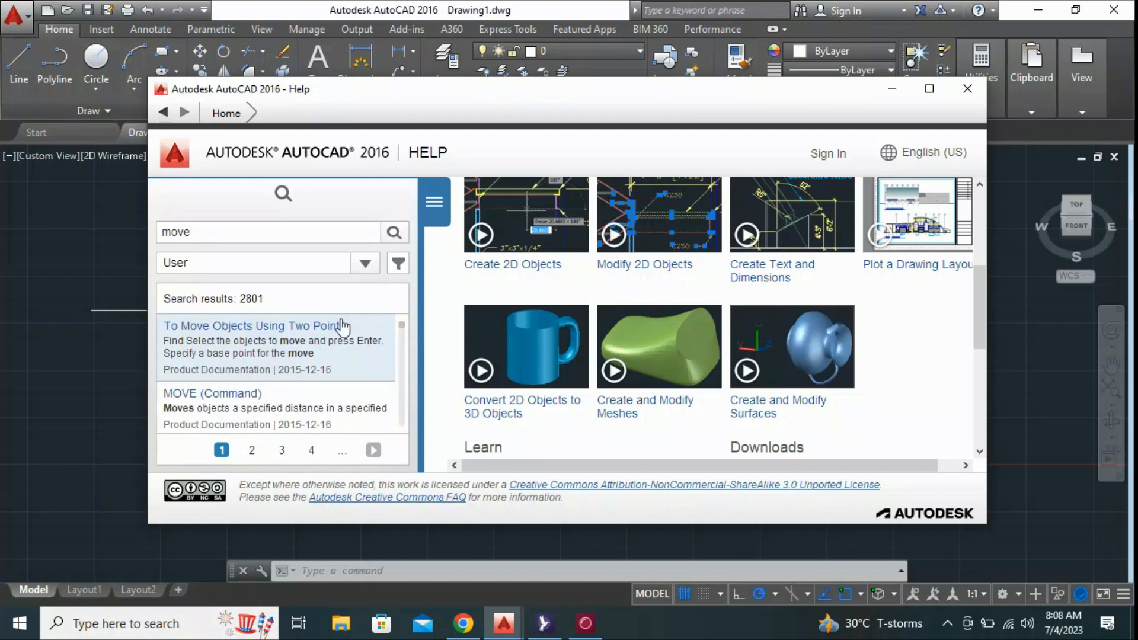
{"action": "left_click", "coordinate": [301, 345]}
{"action": "scroll", "coordinate": [282, 409], "scroll_direction": "down", "scroll_amount": 1}
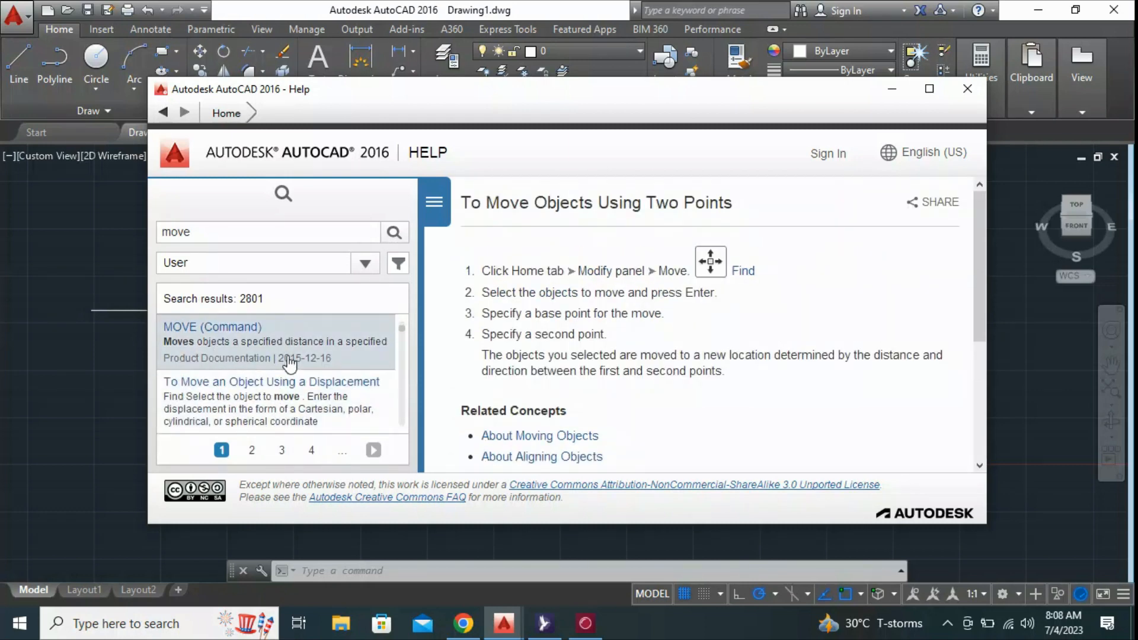
{"action": "scroll", "coordinate": [285, 362], "scroll_direction": "down", "scroll_amount": 1}
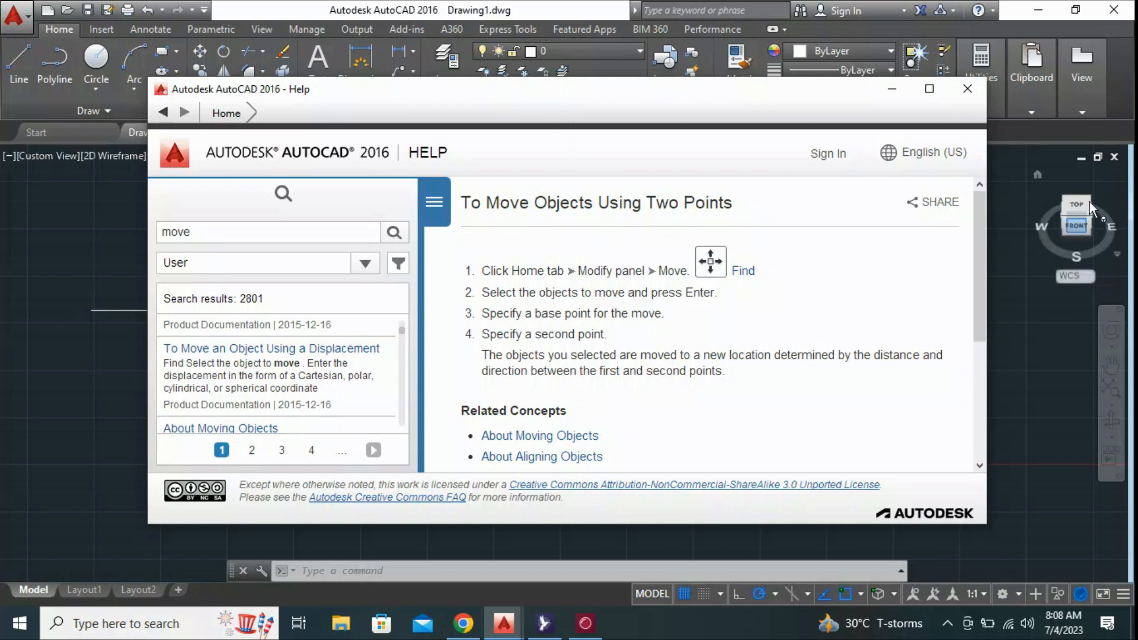
{"action": "left_click", "coordinate": [967, 88]}
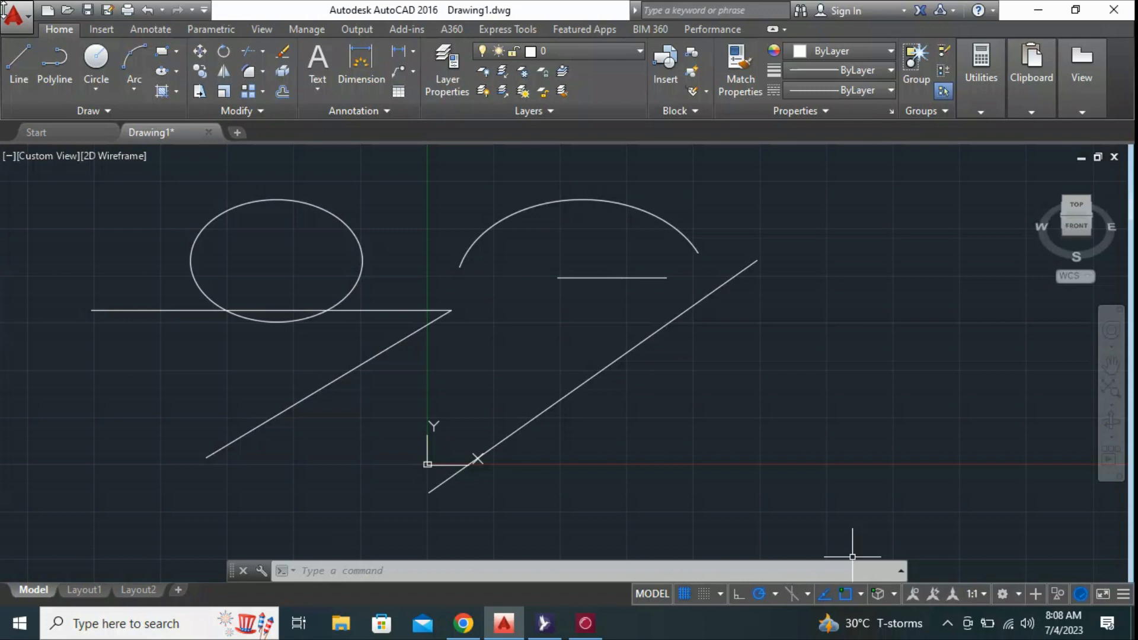
Expand the command history, review its earlier entries back to the first LINE commands, and collapse it again
{"action": "left_click", "coordinate": [900, 570]}
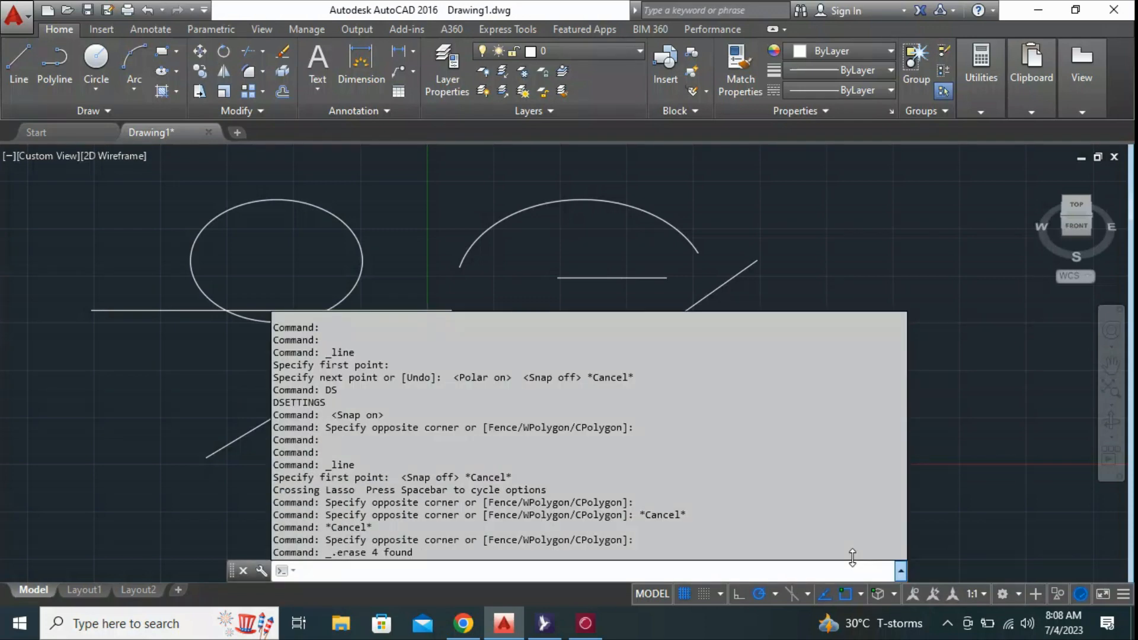
{"action": "scroll", "coordinate": [473, 407], "scroll_direction": "up", "scroll_amount": 5}
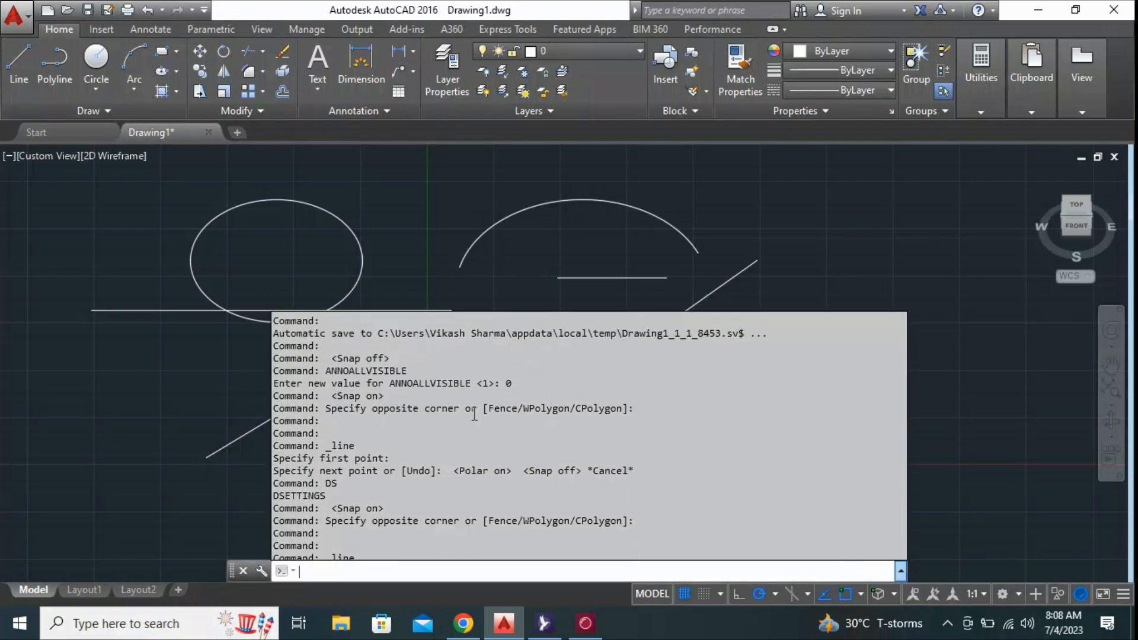
{"action": "scroll", "coordinate": [473, 407], "scroll_direction": "up", "scroll_amount": 3}
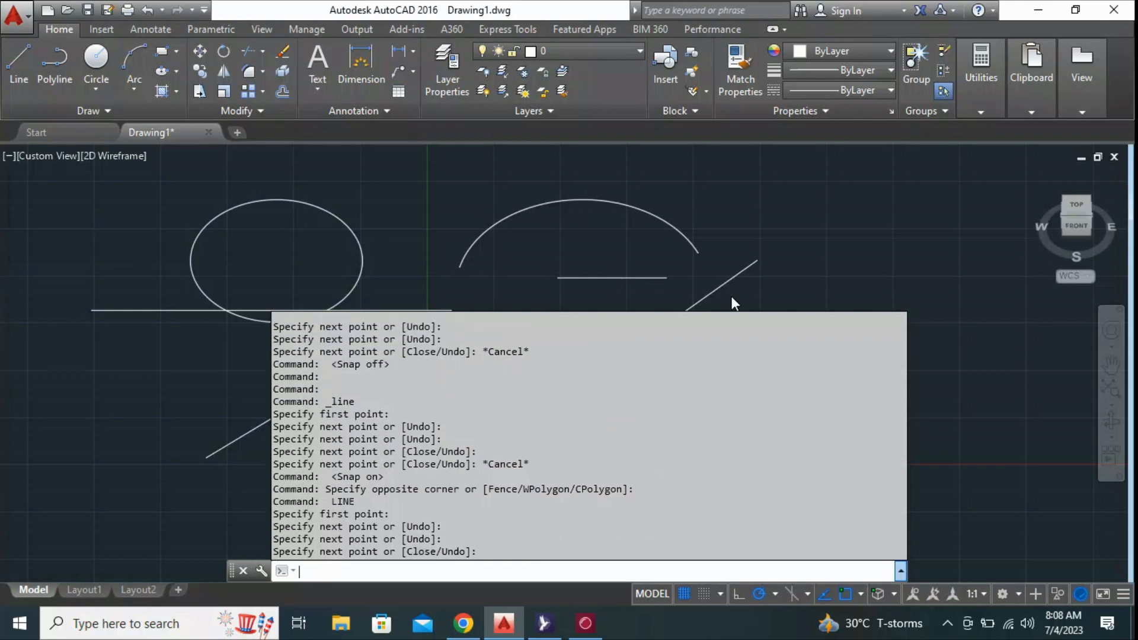
{"action": "scroll", "coordinate": [399, 414], "scroll_direction": "up", "scroll_amount": 1}
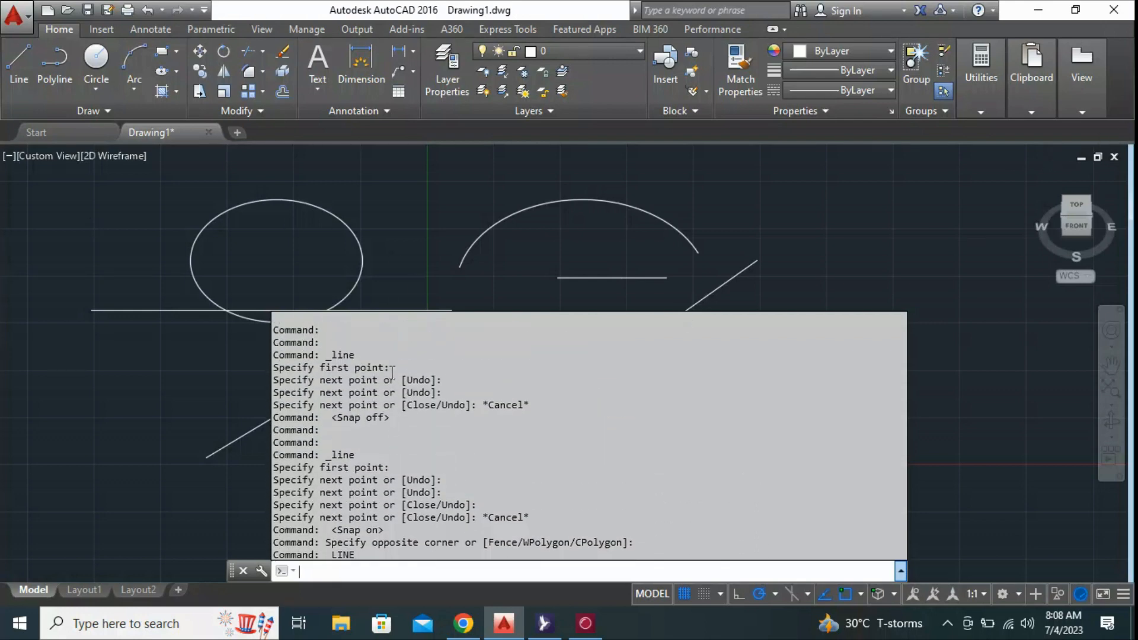
{"action": "scroll", "coordinate": [407, 396], "scroll_direction": "down", "scroll_amount": 2}
{"action": "scroll", "coordinate": [407, 395], "scroll_direction": "down", "scroll_amount": 8}
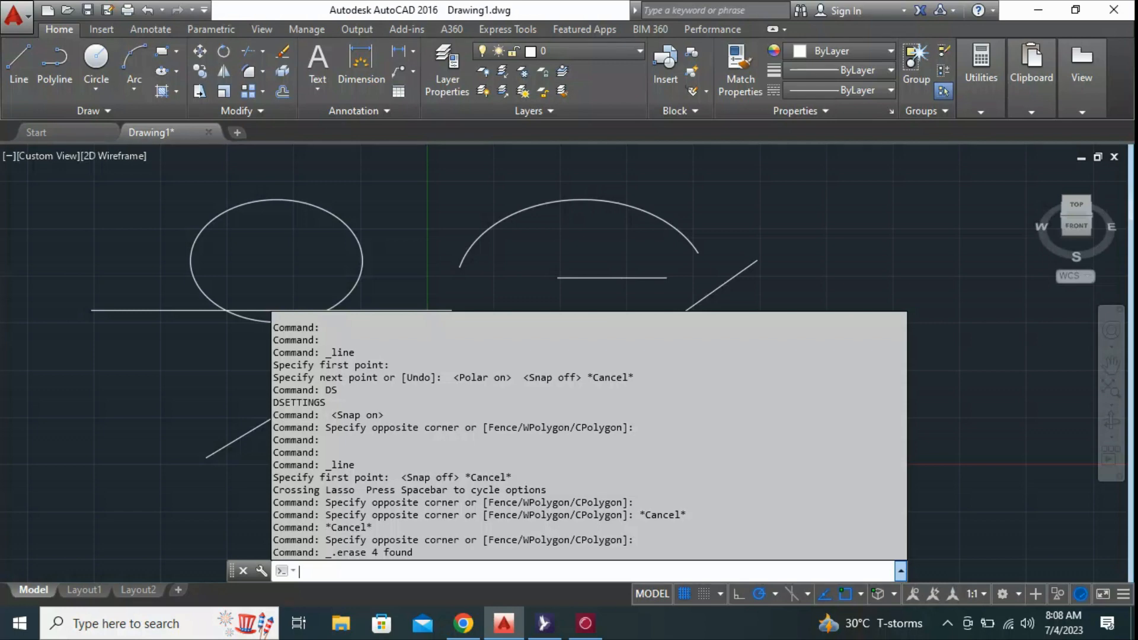
{"action": "key", "text": "F2"}
{"action": "key", "text": "F2"}
{"action": "key", "text": "F2"}
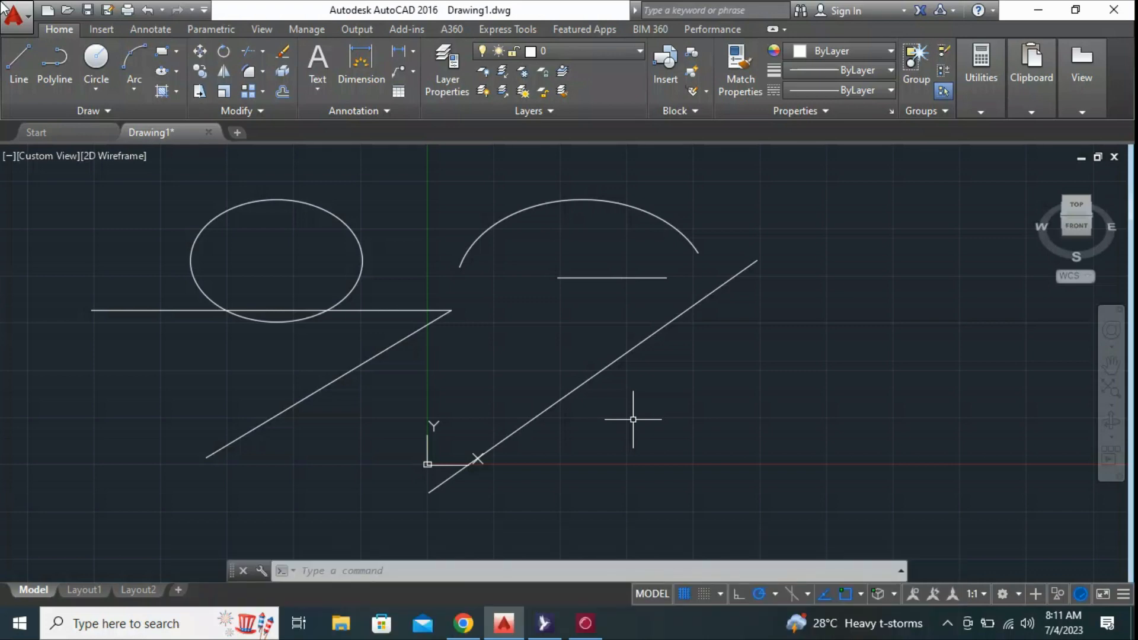
Compare locating the first point of a line at the 45° line's upper end with object snap switched off and on
{"action": "key", "text": "F3"}
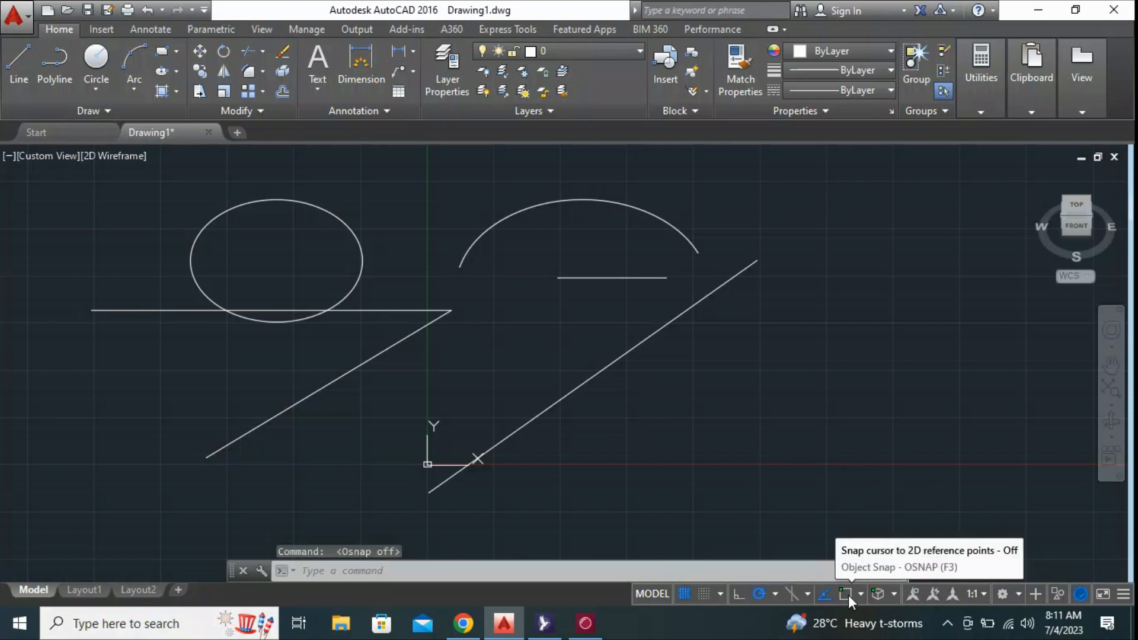
{"action": "key", "text": "F3"}
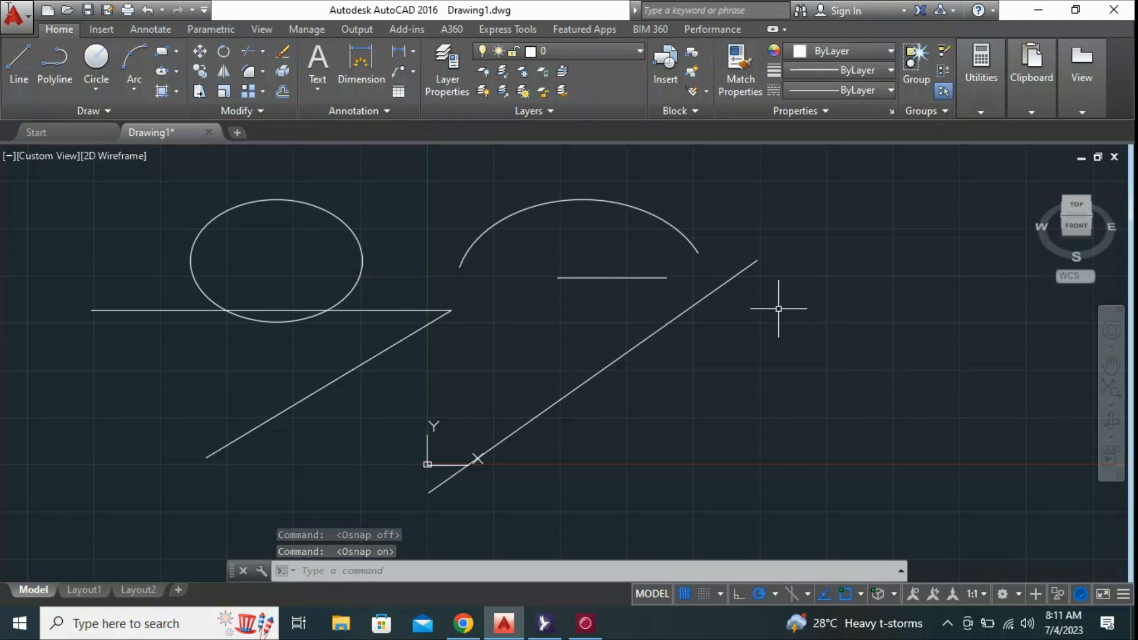
{"action": "left_click", "coordinate": [21, 60]}
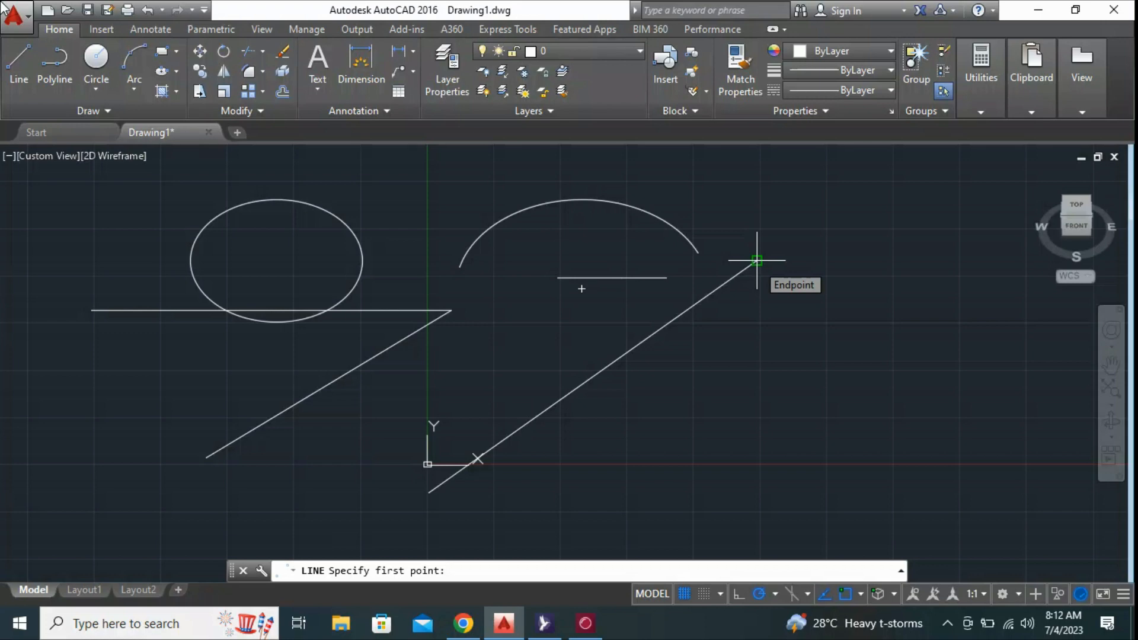
{"action": "key", "text": "F3"}
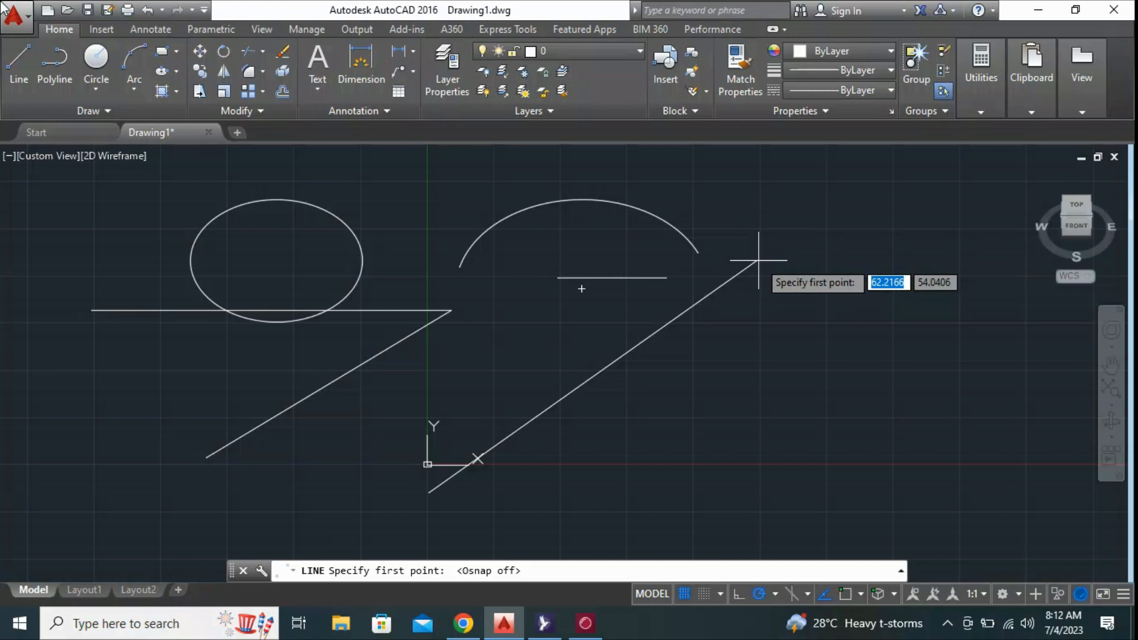
{"action": "scroll", "coordinate": [758, 260], "scroll_direction": "up", "scroll_amount": 5}
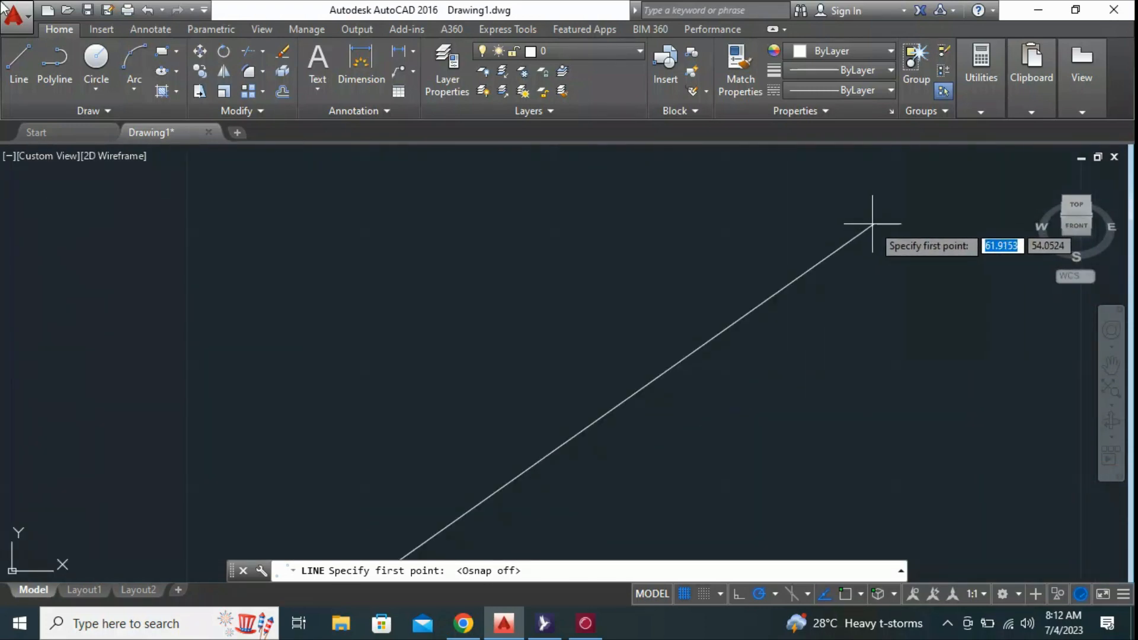
{"action": "scroll", "coordinate": [830, 261], "scroll_direction": "down", "scroll_amount": 4}
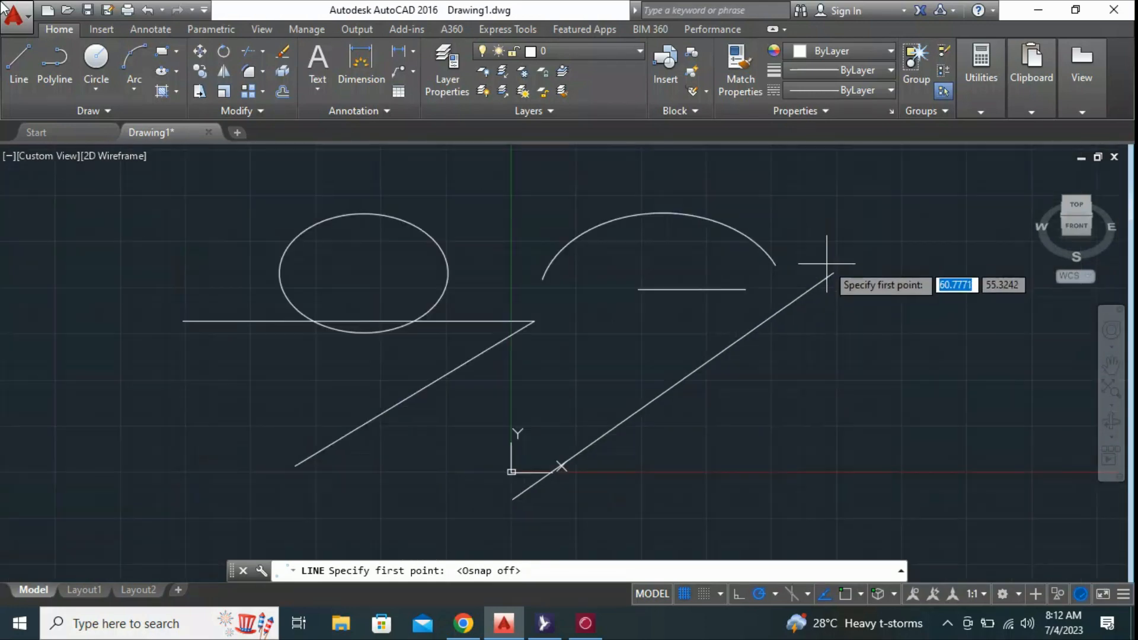
{"action": "scroll", "coordinate": [828, 251], "scroll_direction": "down", "scroll_amount": 2}
{"action": "scroll", "coordinate": [832, 255], "scroll_direction": "up", "scroll_amount": 4}
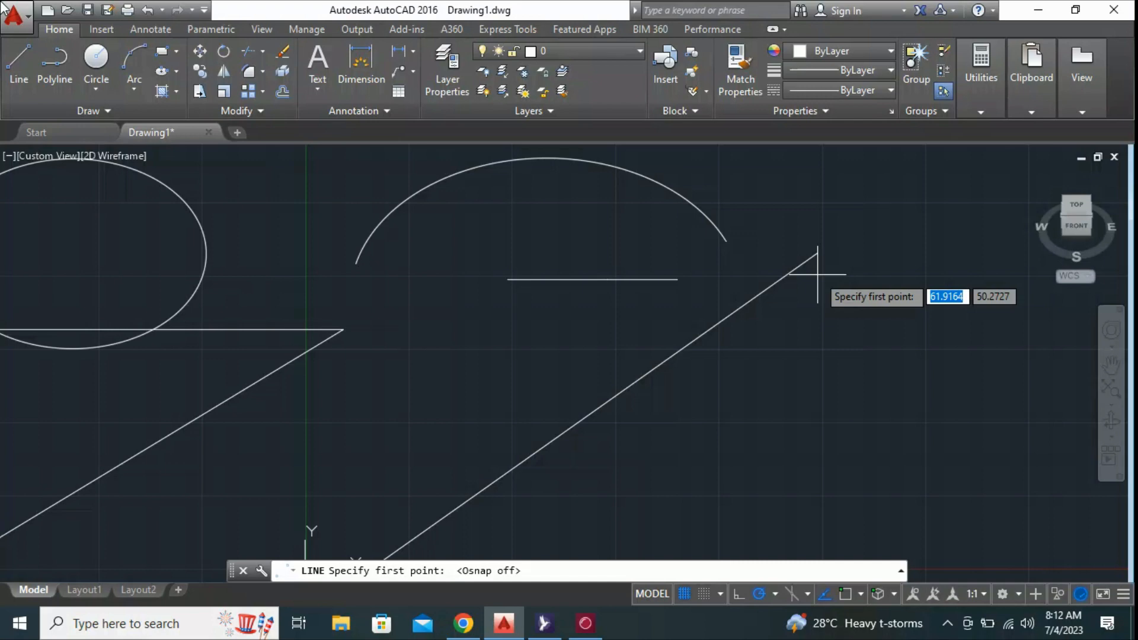
{"action": "scroll", "coordinate": [883, 297], "scroll_direction": "down", "scroll_amount": 4}
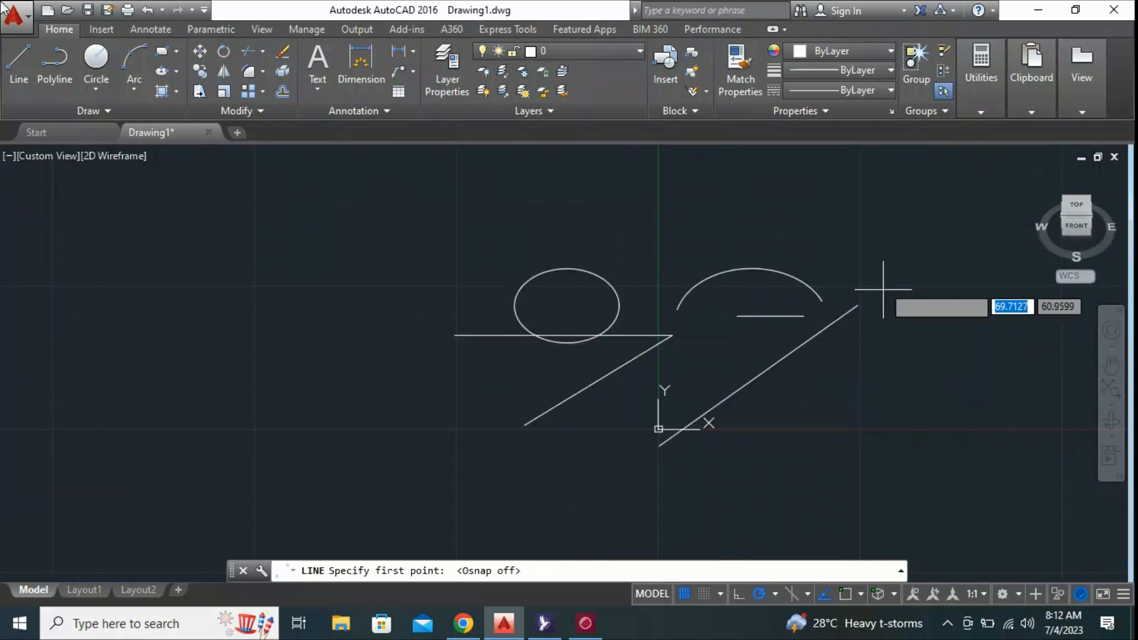
{"action": "scroll", "coordinate": [883, 320], "scroll_direction": "up", "scroll_amount": 4}
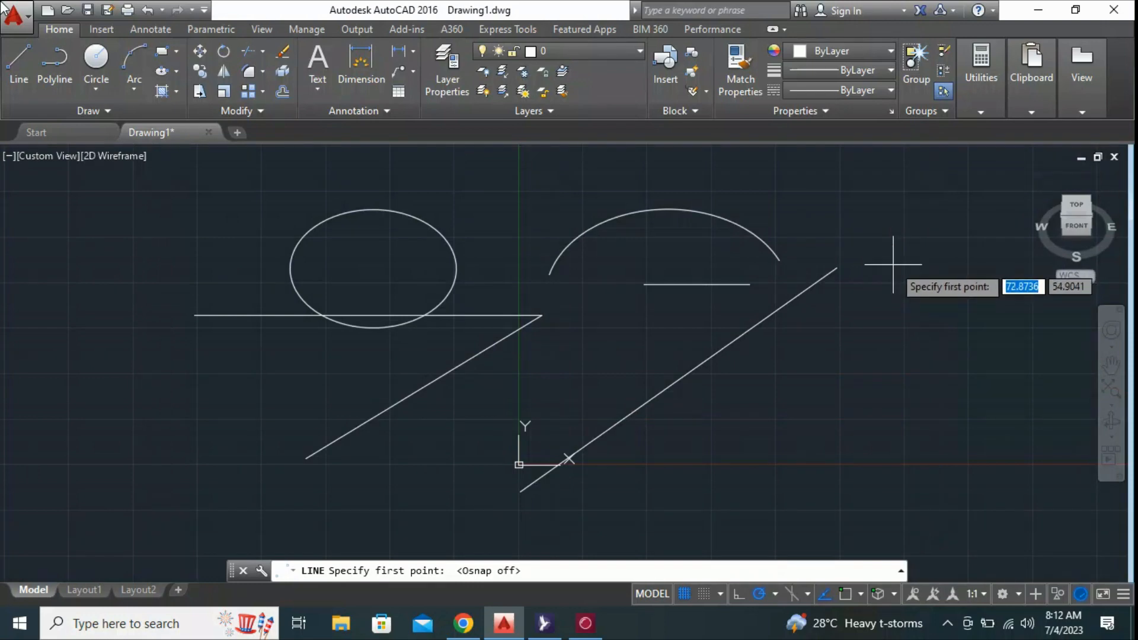
{"action": "key", "text": "F3"}
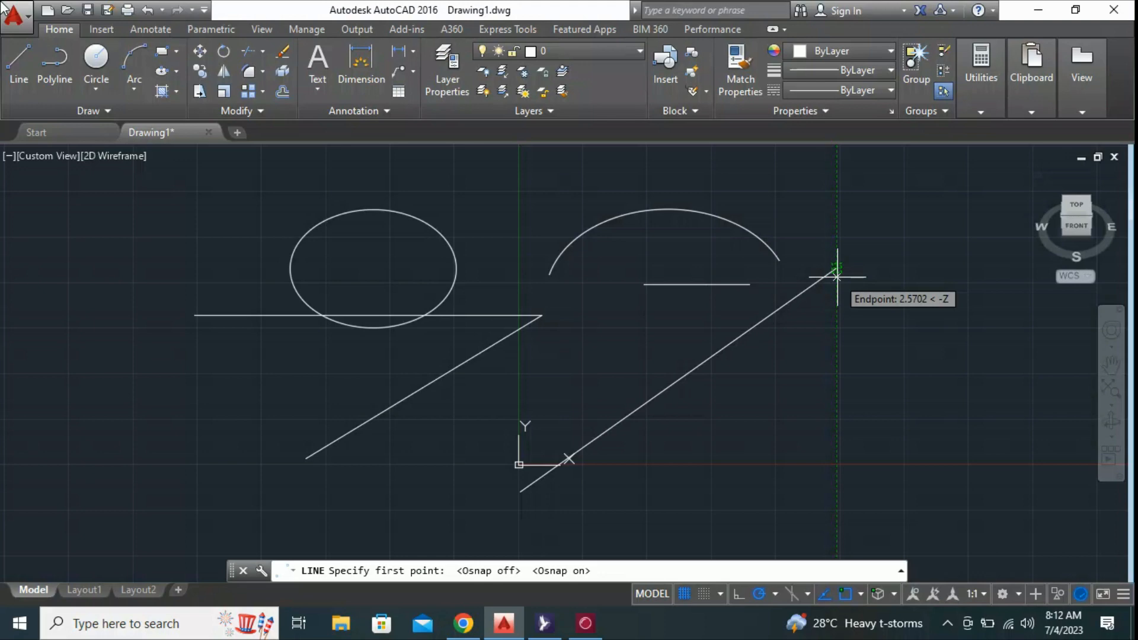
Turn off the Endpoint object snap, test snapping at the 45° line's upper end, and cancel the Line command
{"action": "right_click", "coordinate": [846, 594]}
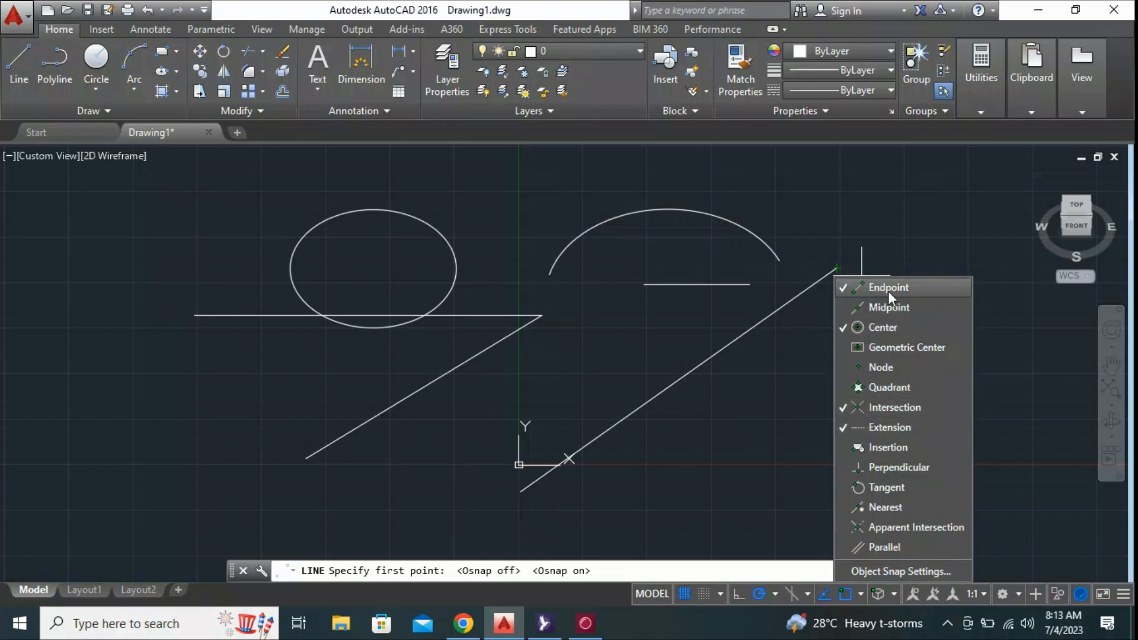
{"action": "left_click", "coordinate": [852, 292]}
{"action": "left_click", "coordinate": [1001, 264]}
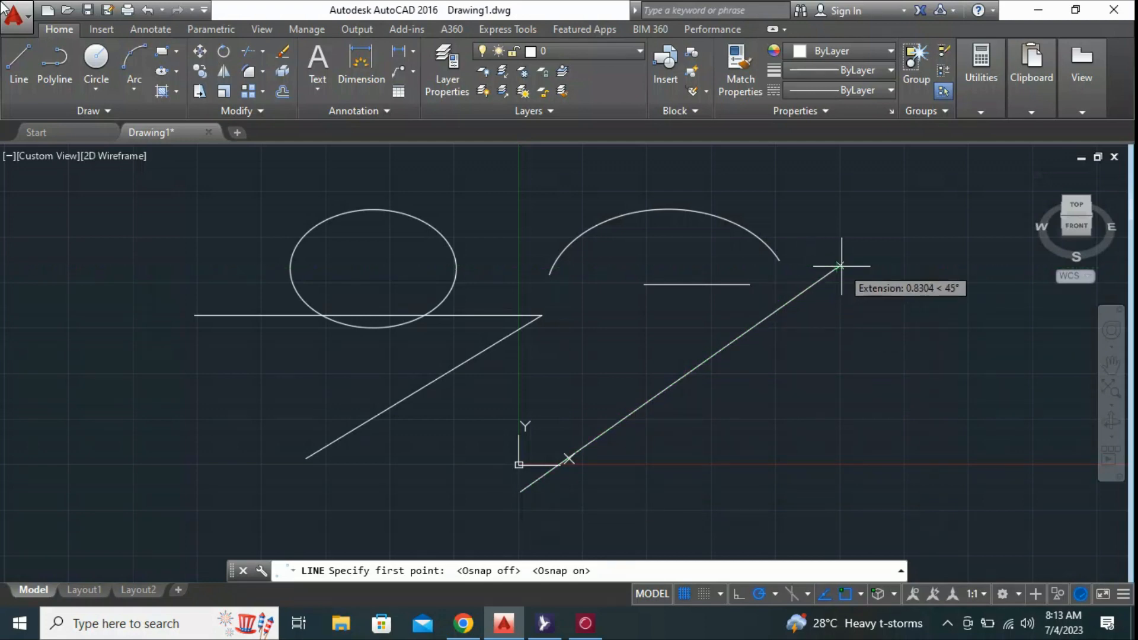
{"action": "key", "text": "Escape"}
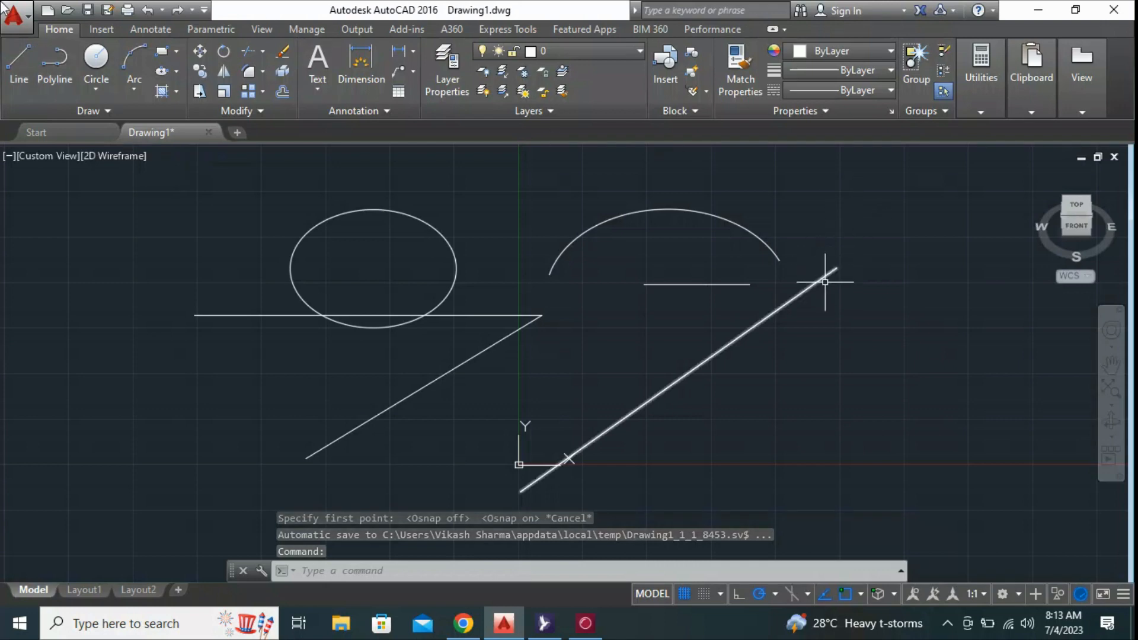
Turn on the Endpoint and Geometric Center object snaps, and enable 3D object snap as well
{"action": "left_click", "coordinate": [17, 56]}
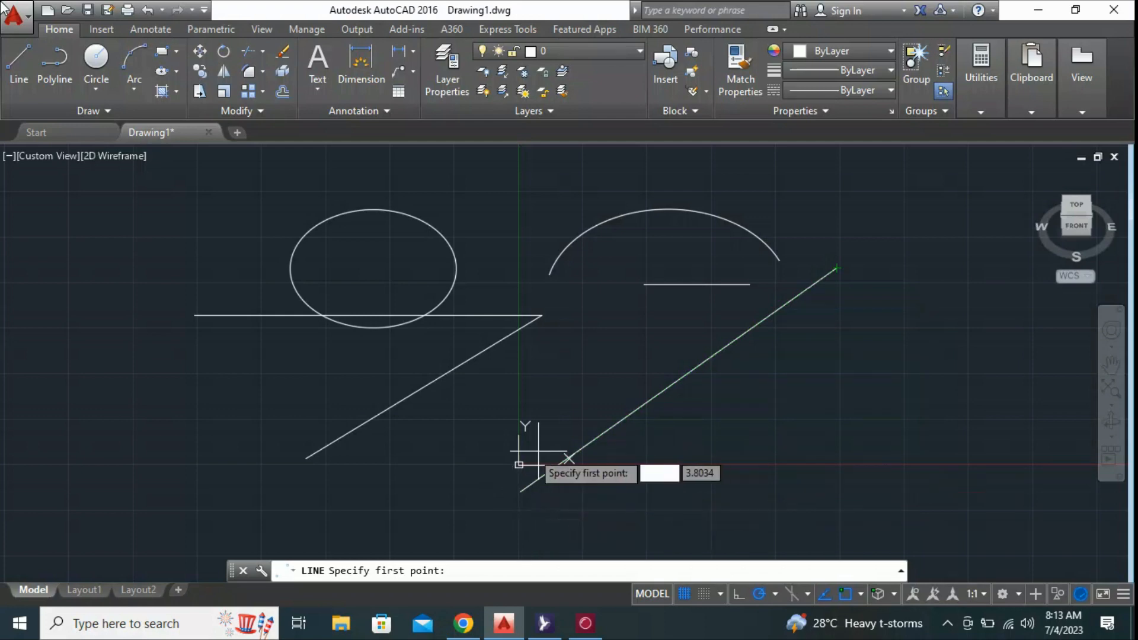
{"action": "left_click", "coordinate": [852, 592]}
{"action": "left_click", "coordinate": [859, 594]}
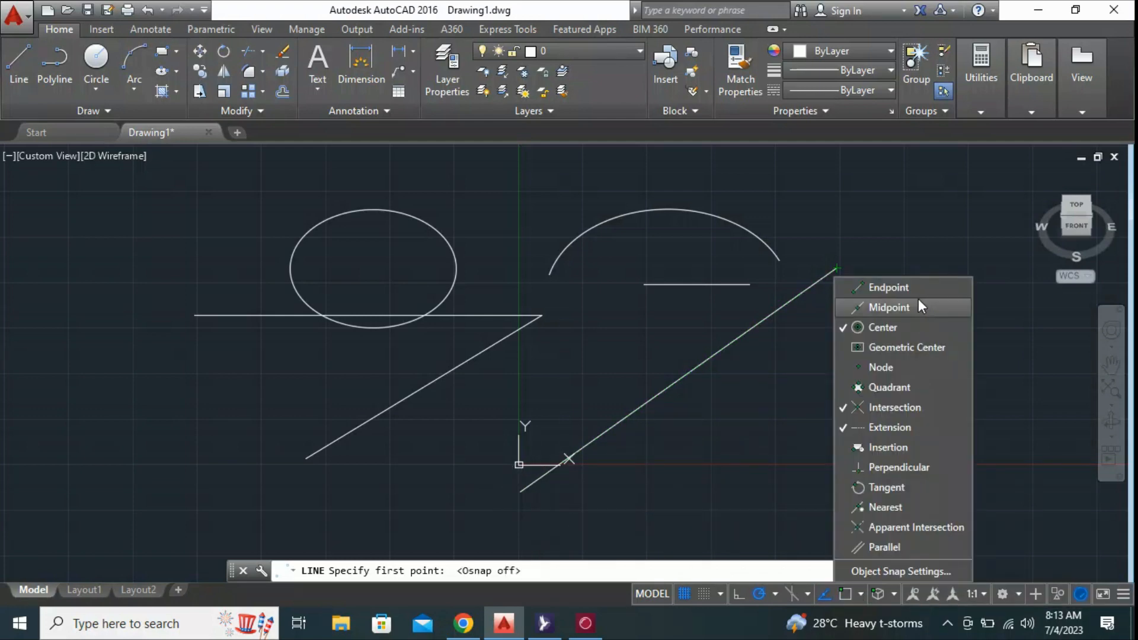
{"action": "left_click", "coordinate": [906, 288]}
{"action": "left_click", "coordinate": [898, 348]}
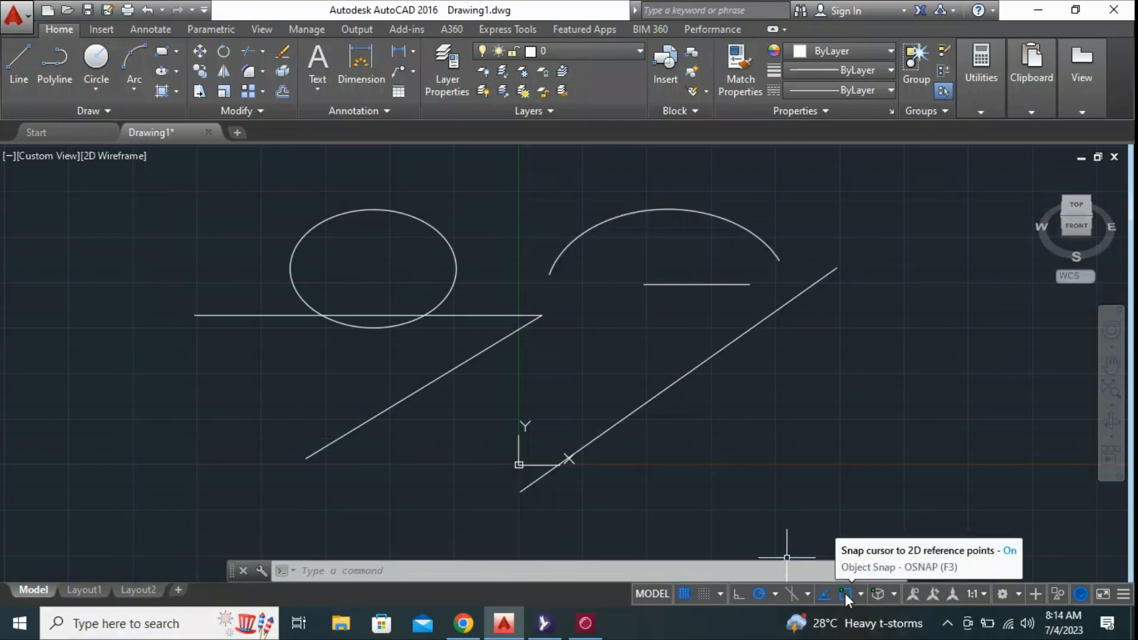
{"action": "left_click", "coordinate": [879, 592]}
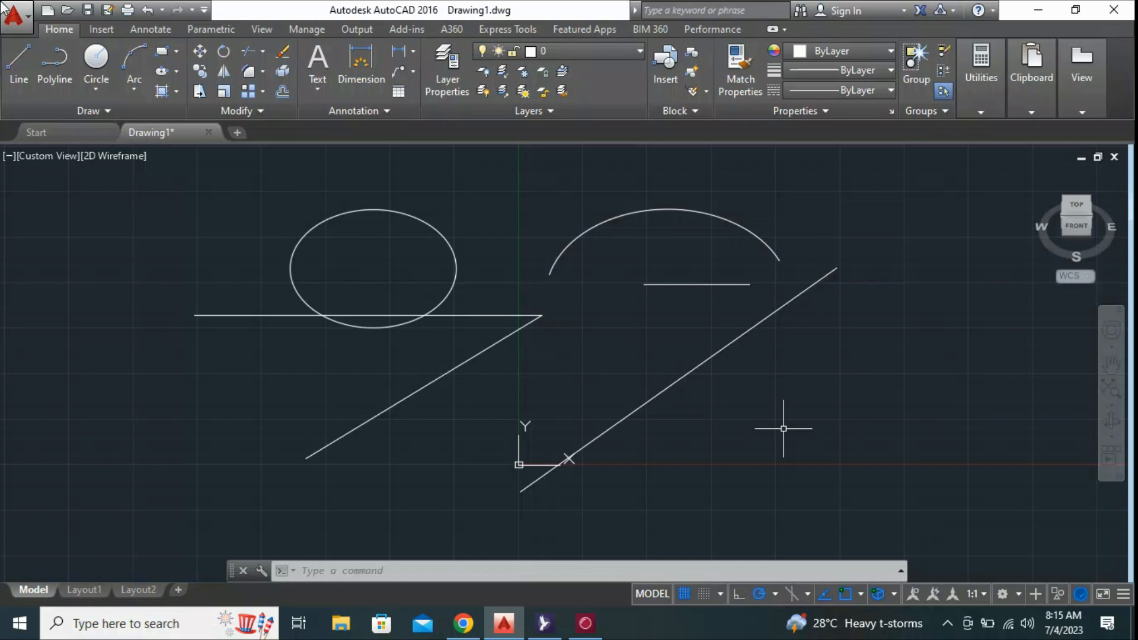
{"action": "type", "text": "DD"}
{"action": "key", "text": "BackSpace"}
{"action": "key", "text": "BackSpace"}
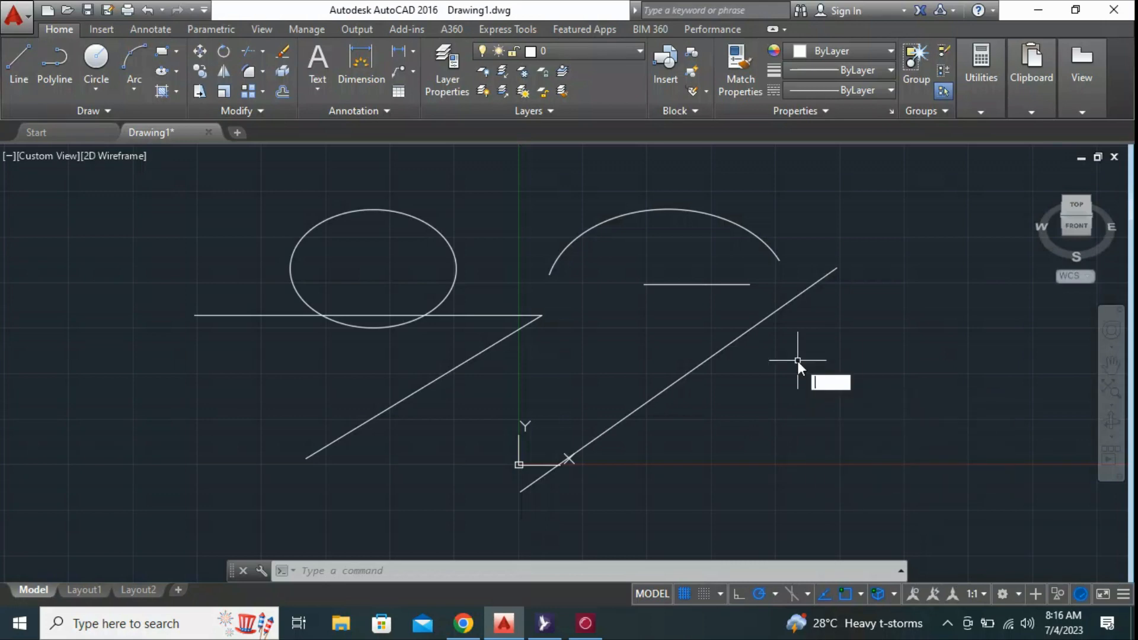
Switch the grid snap type to Isometric snap in the drafting settings
{"action": "type", "text": "AL"}
{"action": "key", "text": "Return"}
{"action": "type", "text": "DS"}
{"action": "key", "text": "Return"}
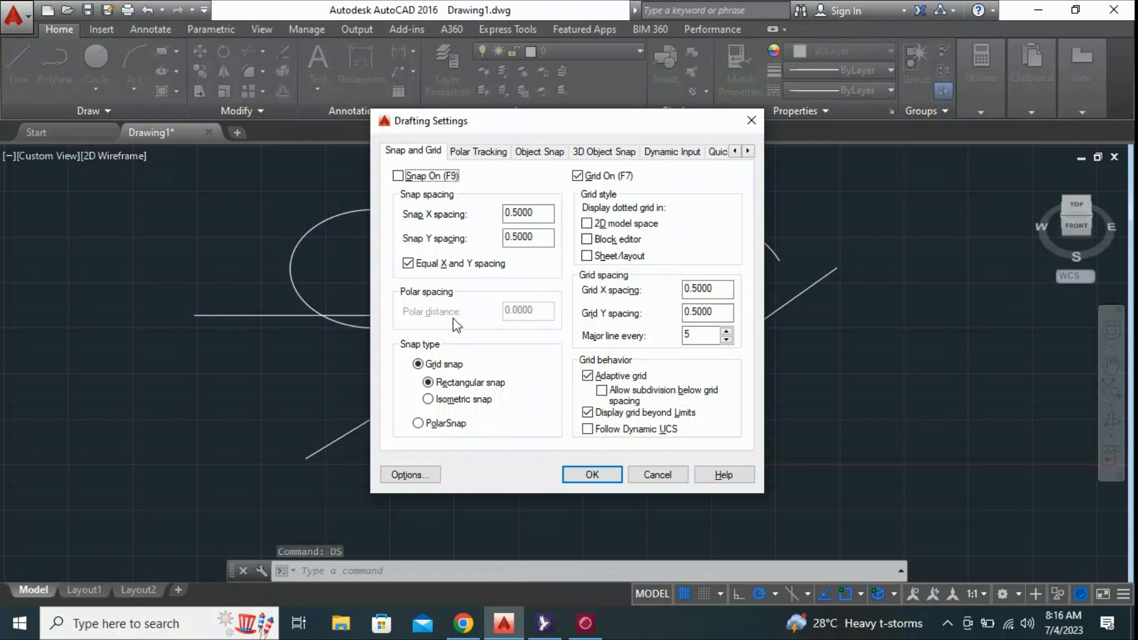
{"action": "left_click", "coordinate": [454, 403]}
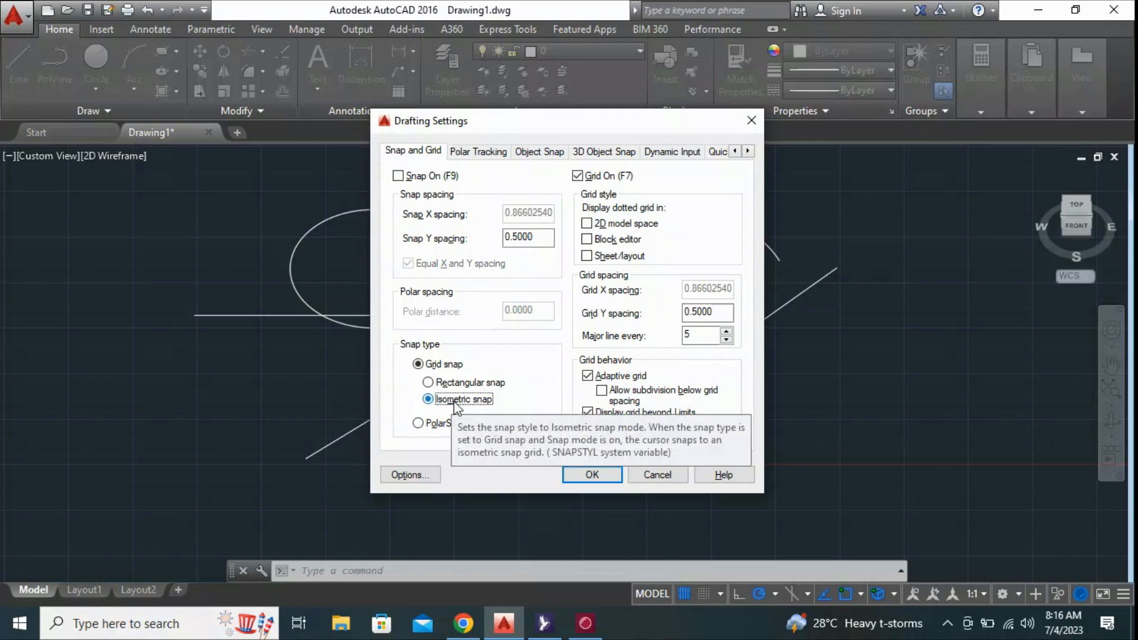
{"action": "left_click", "coordinate": [591, 474]}
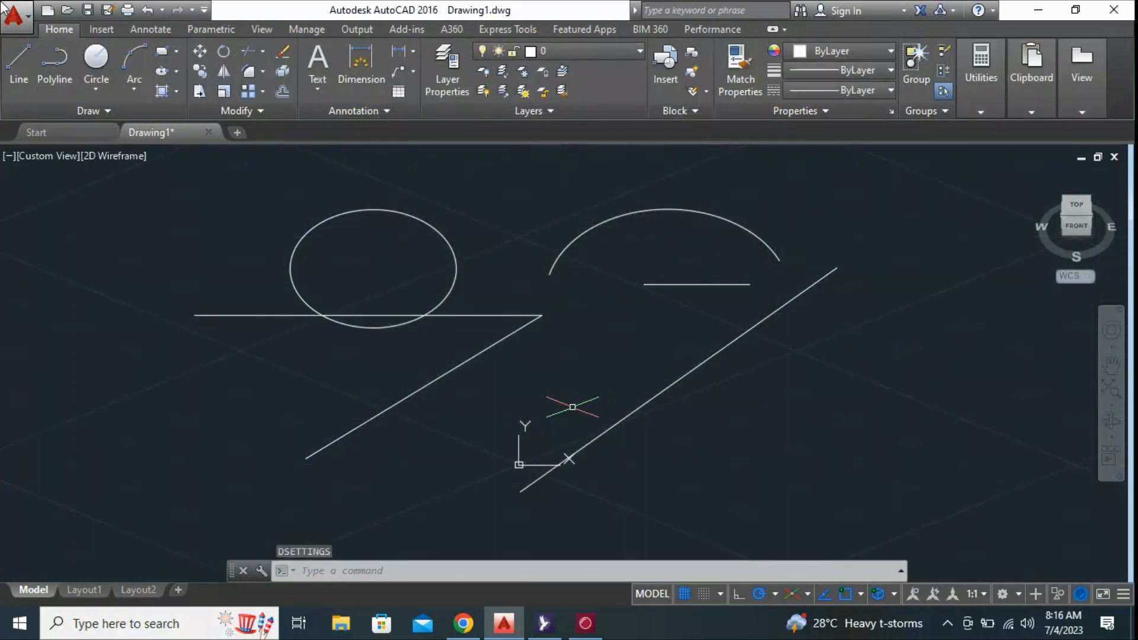
Cycle the isometric drawing plane through Right, Left and Top, and back to Right
{"action": "scroll", "coordinate": [579, 415], "scroll_direction": "down", "scroll_amount": 6}
{"action": "scroll", "coordinate": [599, 457], "scroll_direction": "up", "scroll_amount": 3}
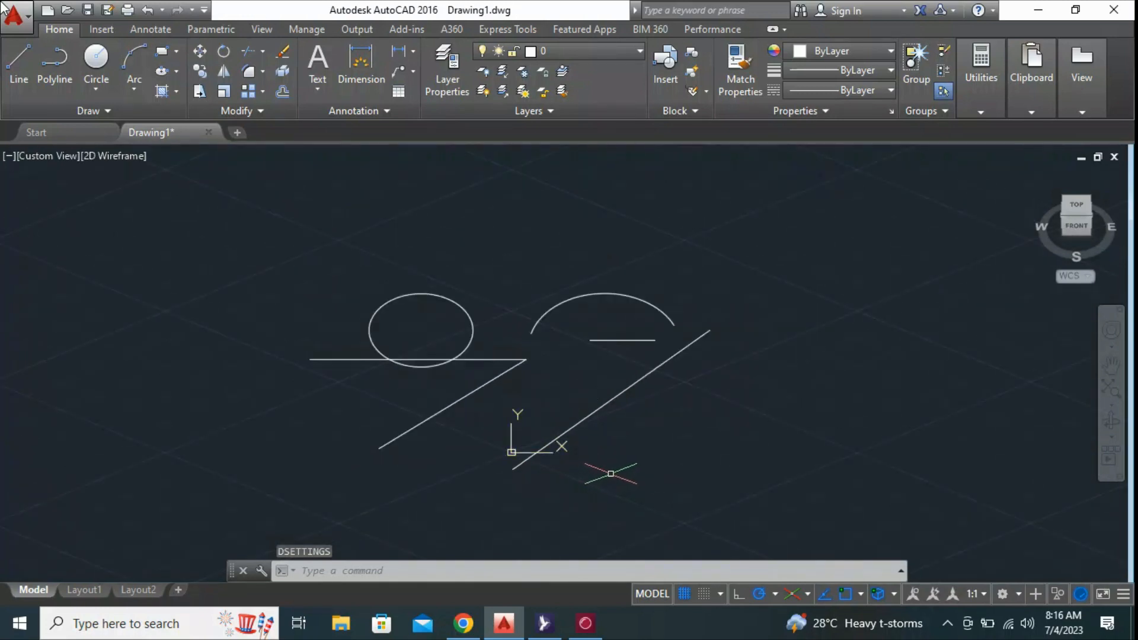
{"action": "mouse_move", "coordinate": [617, 386]}
{"action": "middle_mouse_down"}
{"action": "mouse_move", "coordinate": [592, 437]}
{"action": "mouse_move", "coordinate": [647, 285]}
{"action": "mouse_move", "coordinate": [642, 334]}
{"action": "middle_mouse_up"}
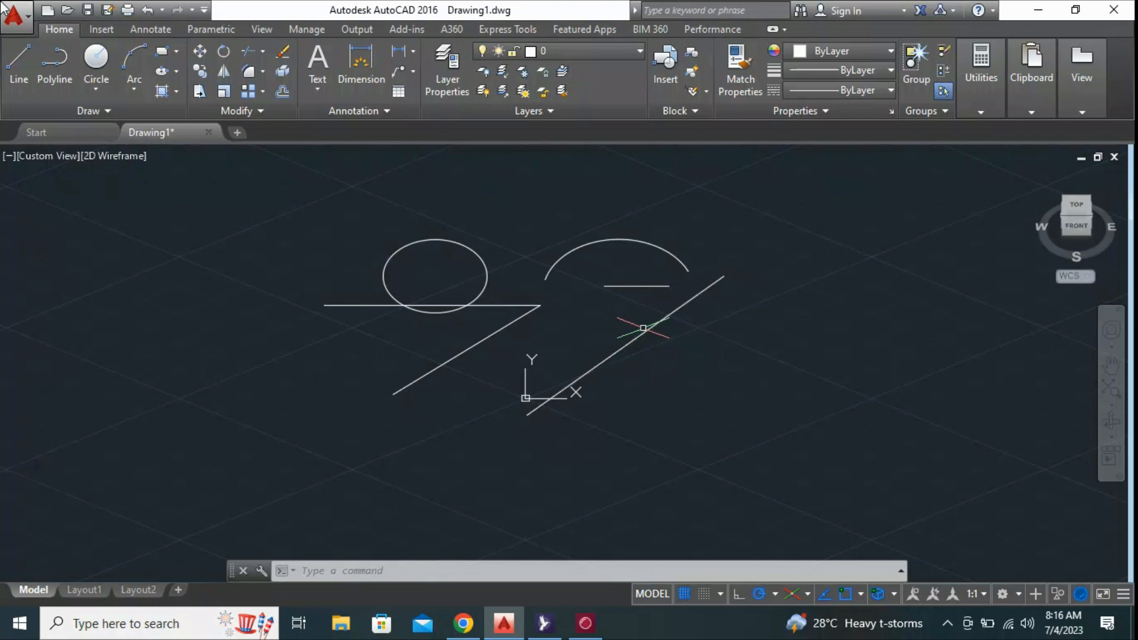
{"action": "key", "text": "F5"}
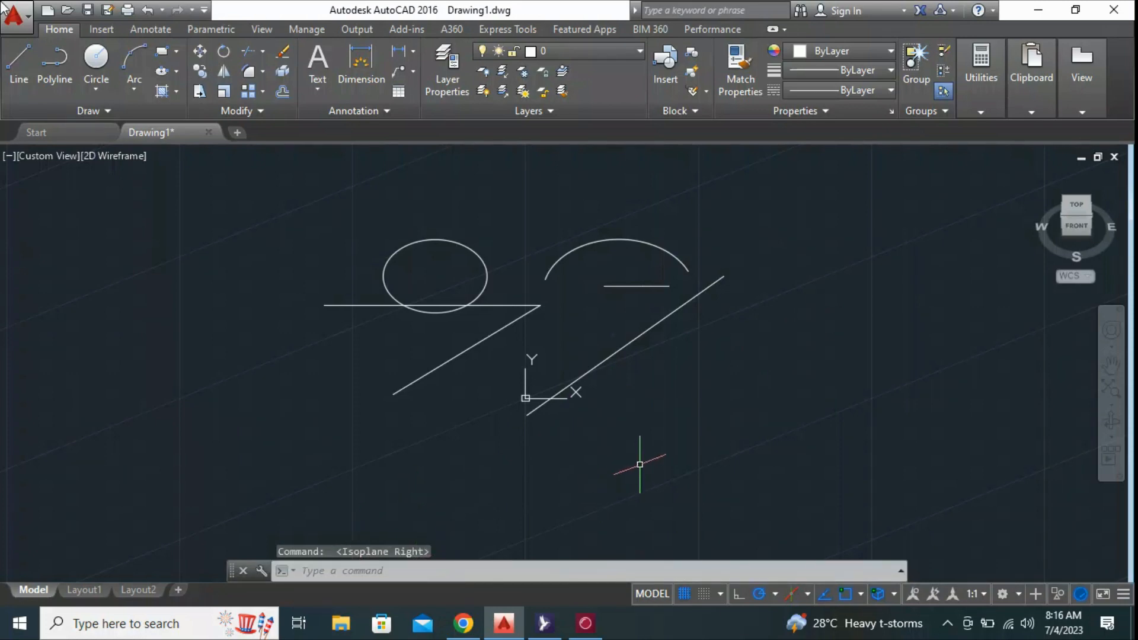
{"action": "key", "text": "F5"}
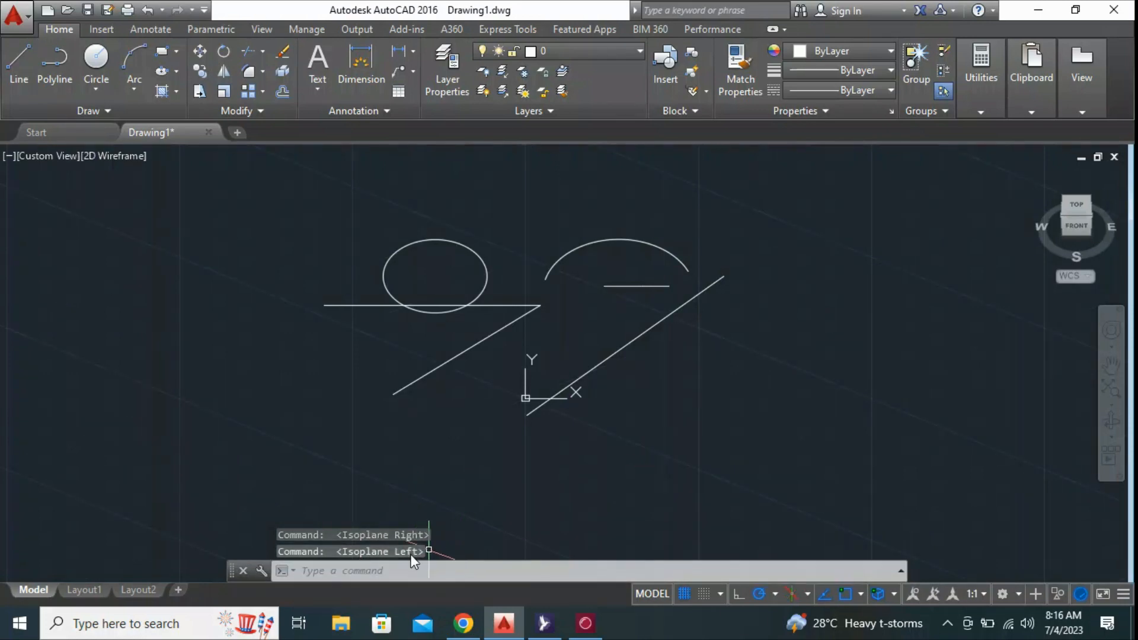
{"action": "key", "text": "F5"}
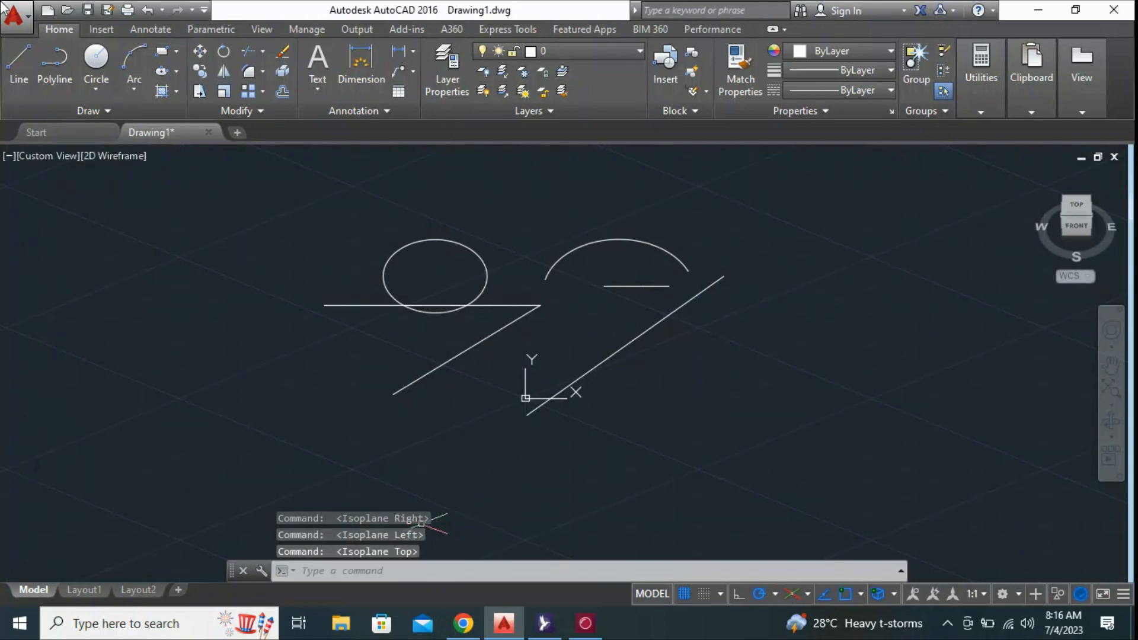
{"action": "key", "text": "F5"}
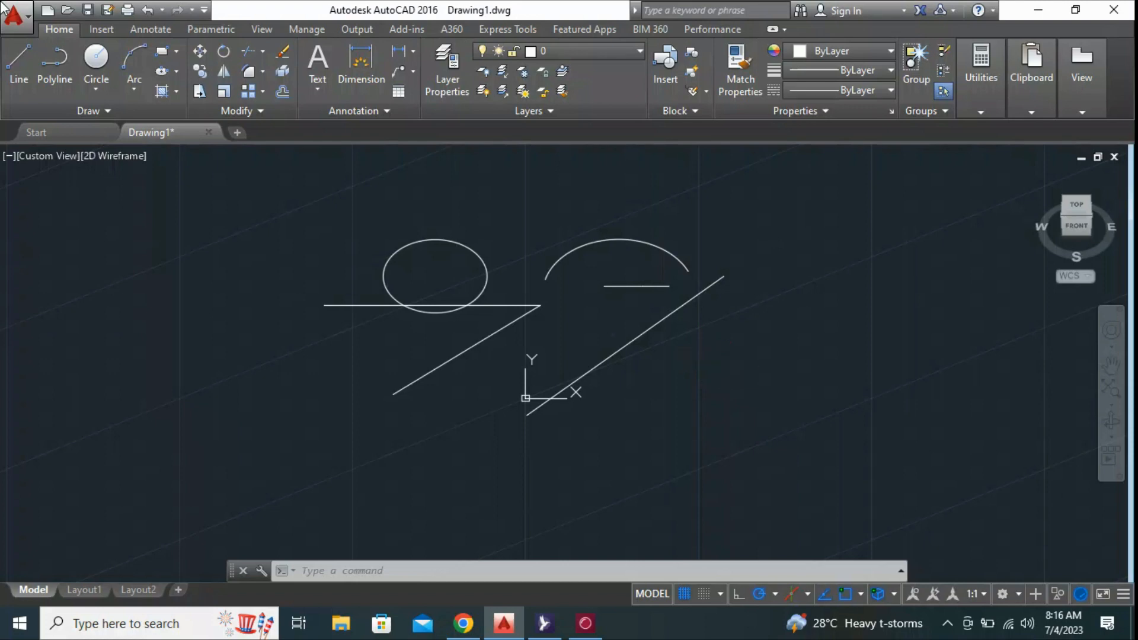
Set the grid snap type back to Rectangular snap in the drafting settings
{"action": "type", "text": "DS"}
{"action": "key", "text": "Return"}
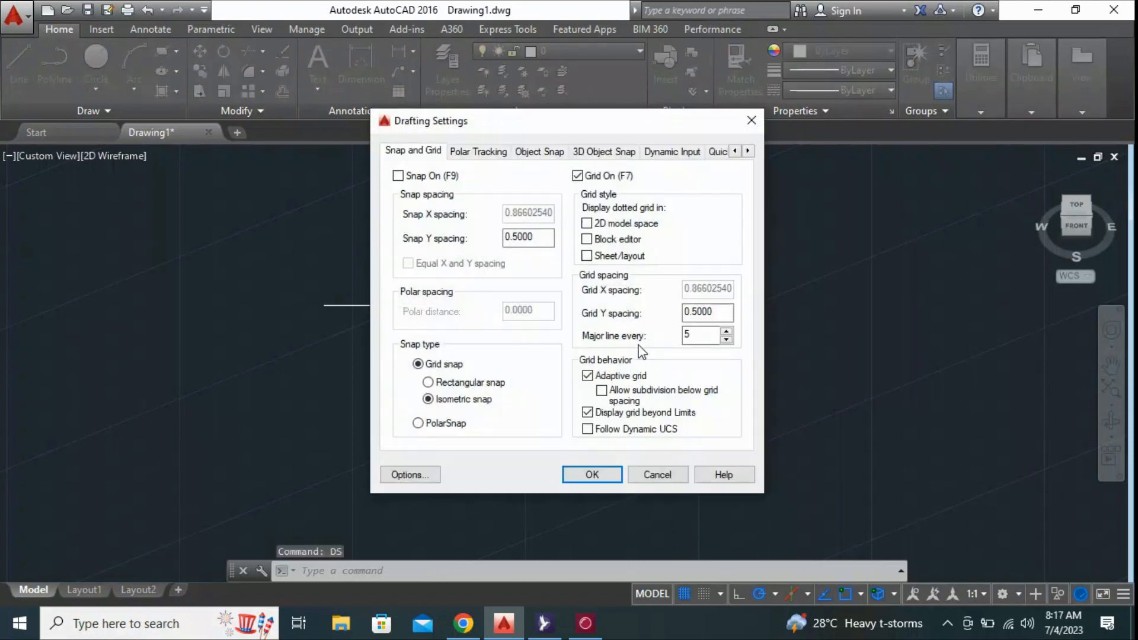
{"action": "left_click", "coordinate": [451, 383]}
{"action": "left_click", "coordinate": [592, 474]}
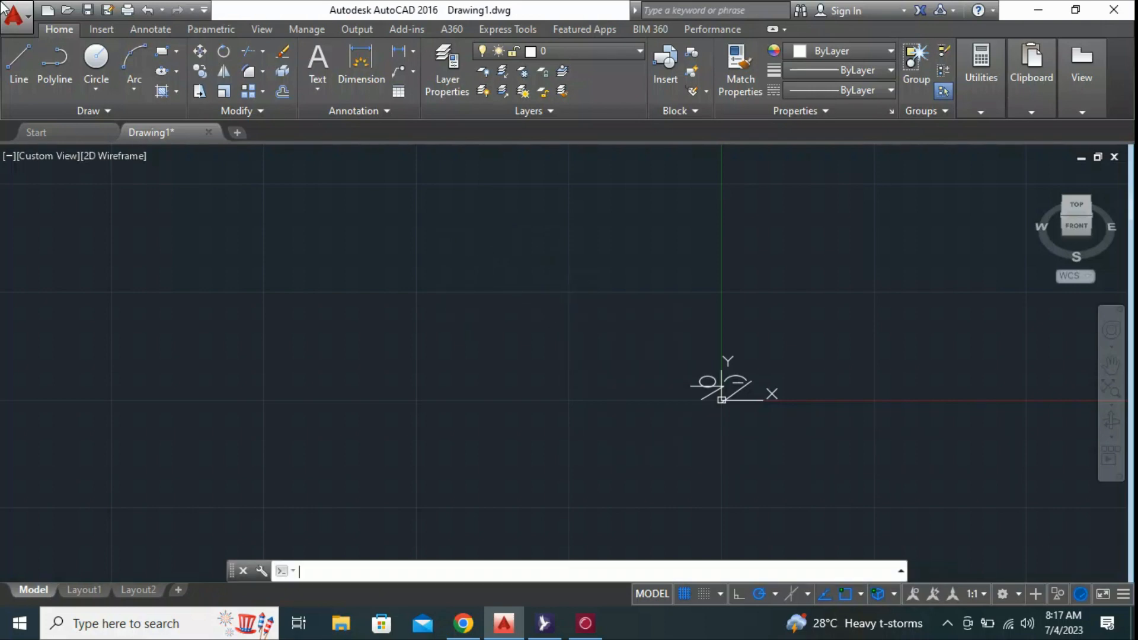
Turn the drawing grid display off and back on
{"action": "key", "text": "F7"}
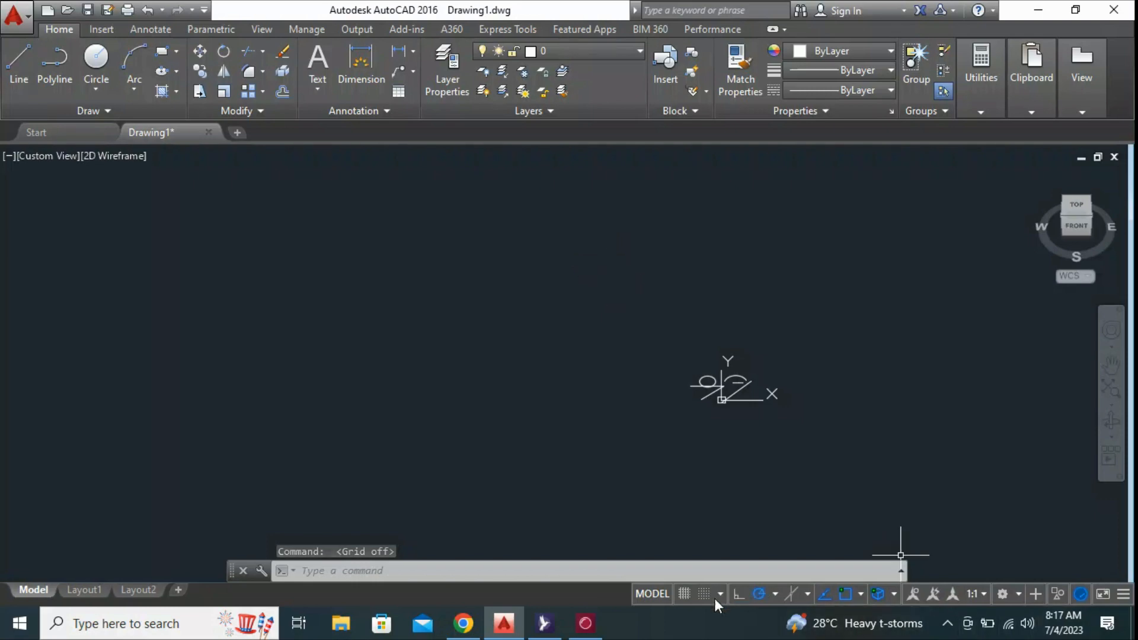
{"action": "left_click", "coordinate": [684, 595]}
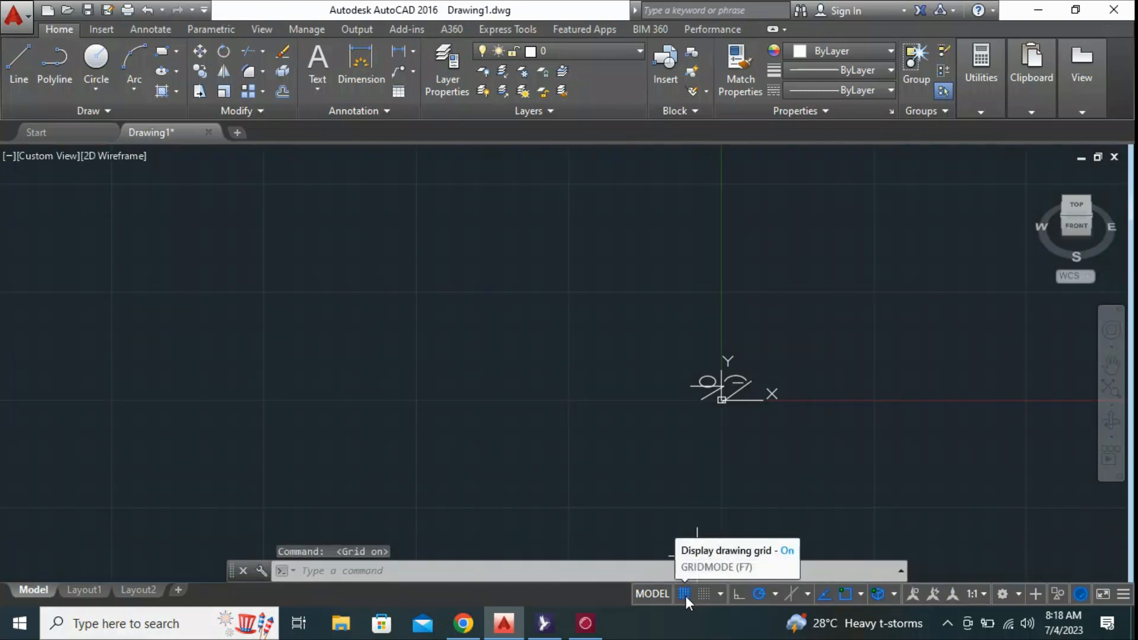
Start a line in the empty area to the right of the existing objects and turn on Ortho mode
{"action": "scroll", "coordinate": [728, 336], "scroll_direction": "up", "scroll_amount": 8}
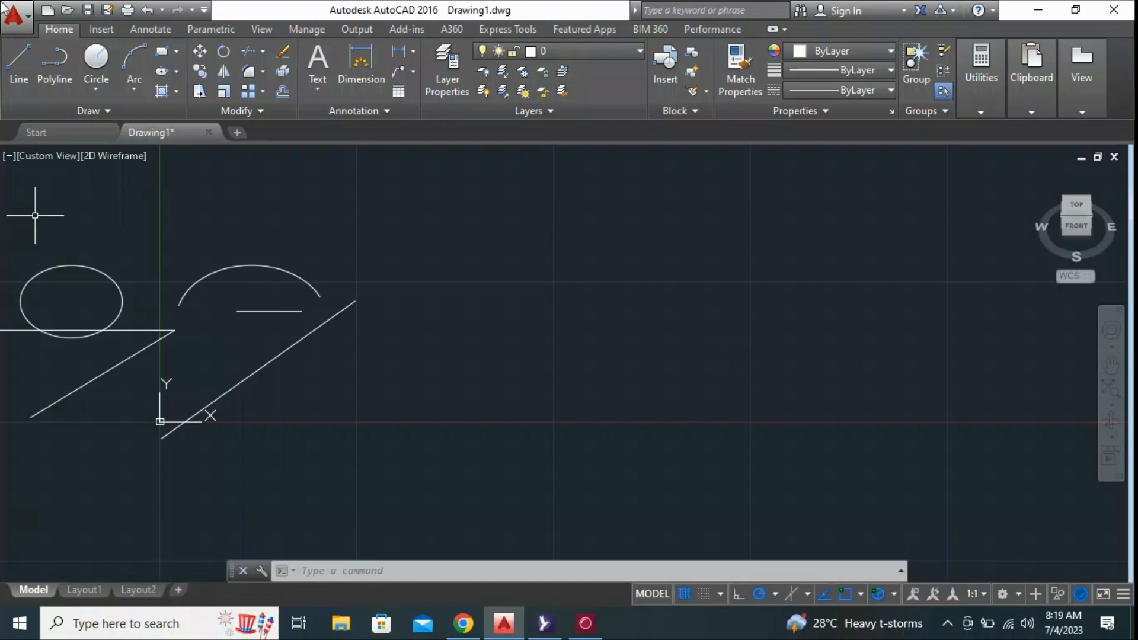
{"action": "left_click", "coordinate": [22, 62]}
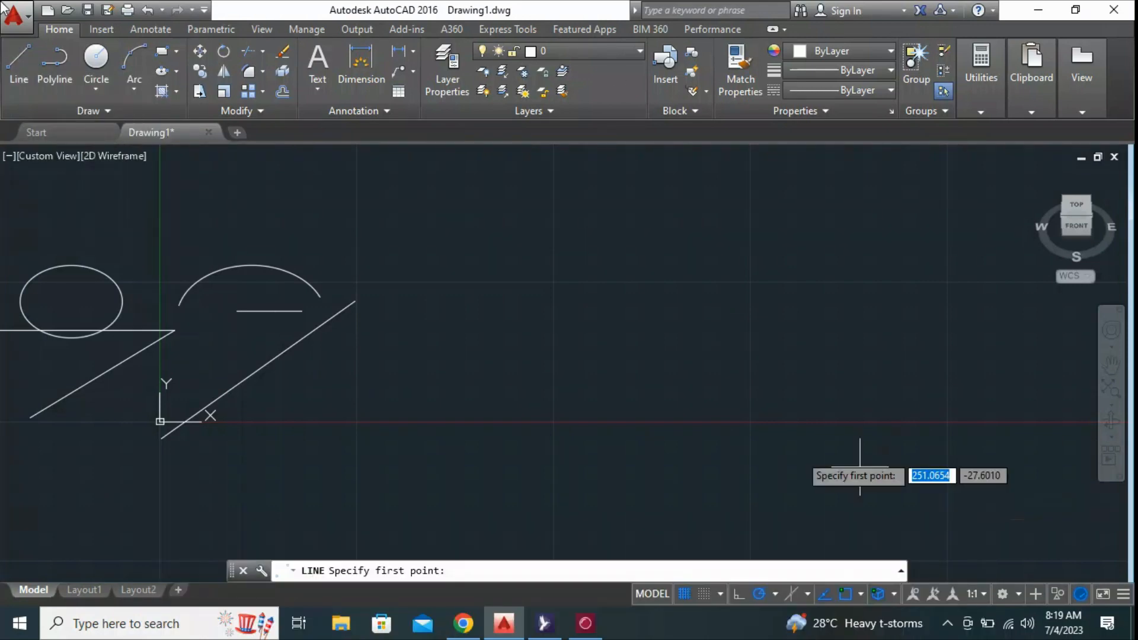
{"action": "left_click", "coordinate": [485, 413]}
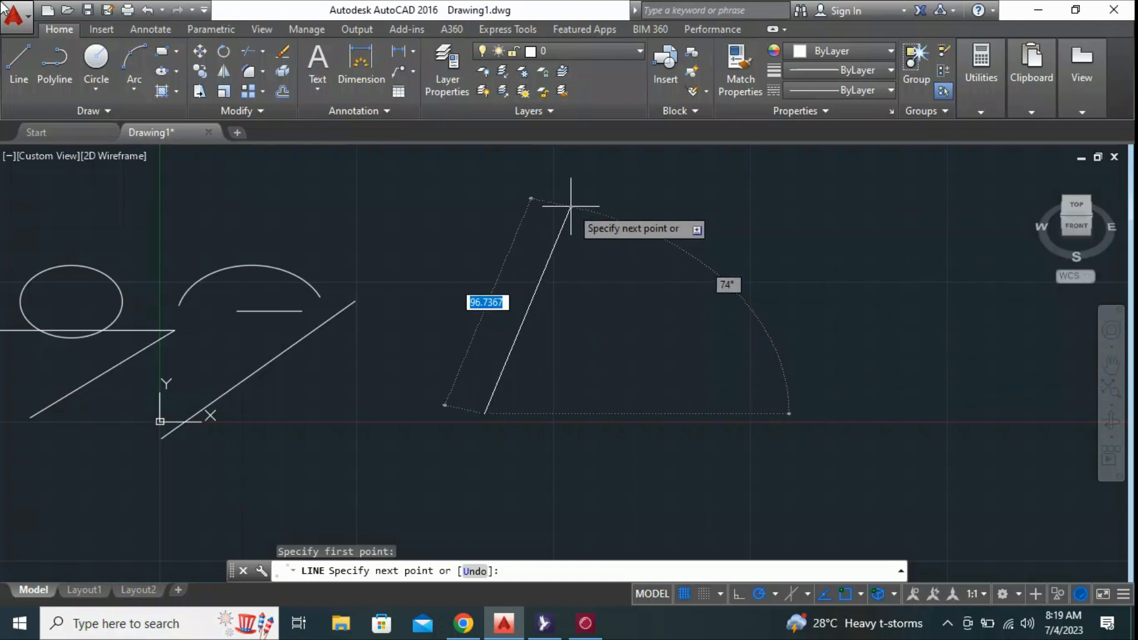
{"action": "key", "text": "F8"}
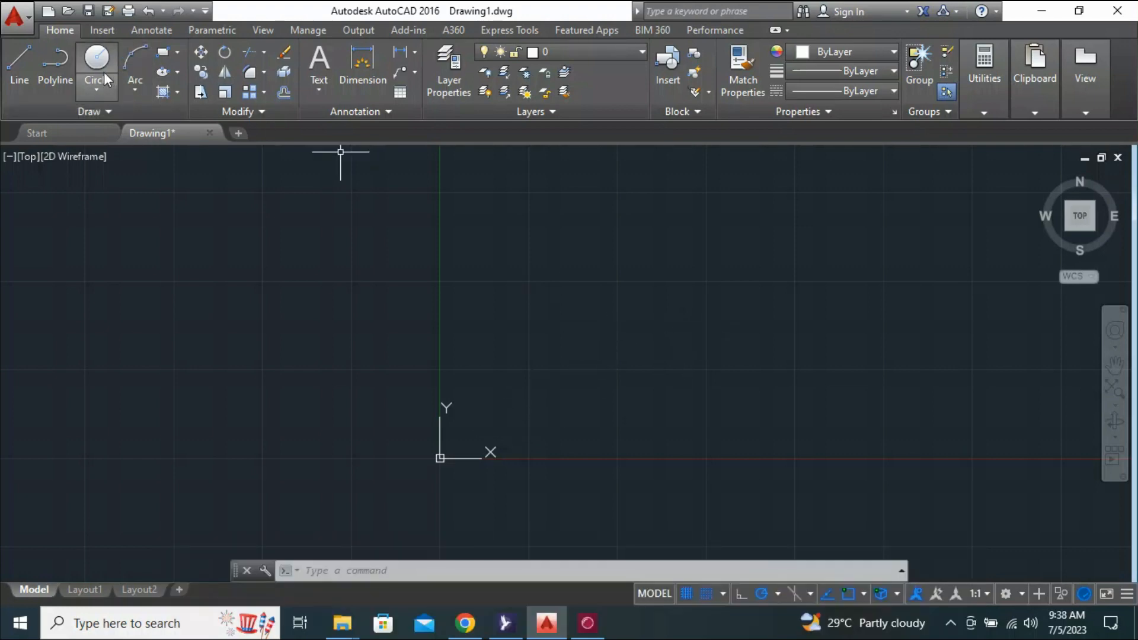
Start a line up and right of the origin, and set the X and Y snap spacing to 20 while it is active
{"action": "left_click", "coordinate": [19, 62]}
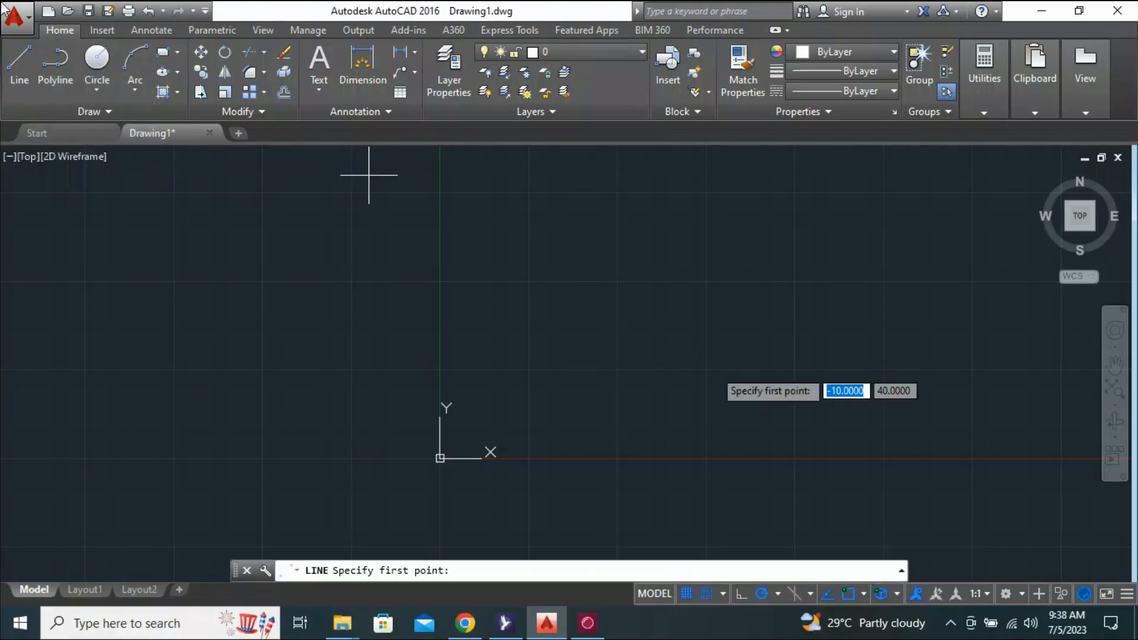
{"action": "left_click", "coordinate": [511, 388]}
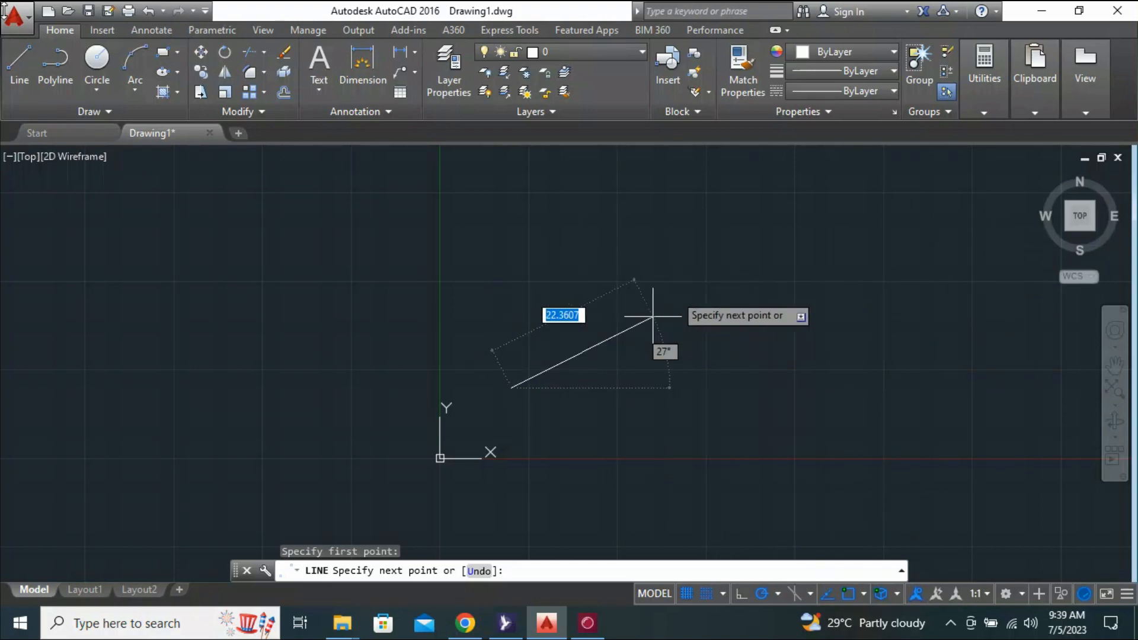
{"action": "right_click", "coordinate": [707, 590]}
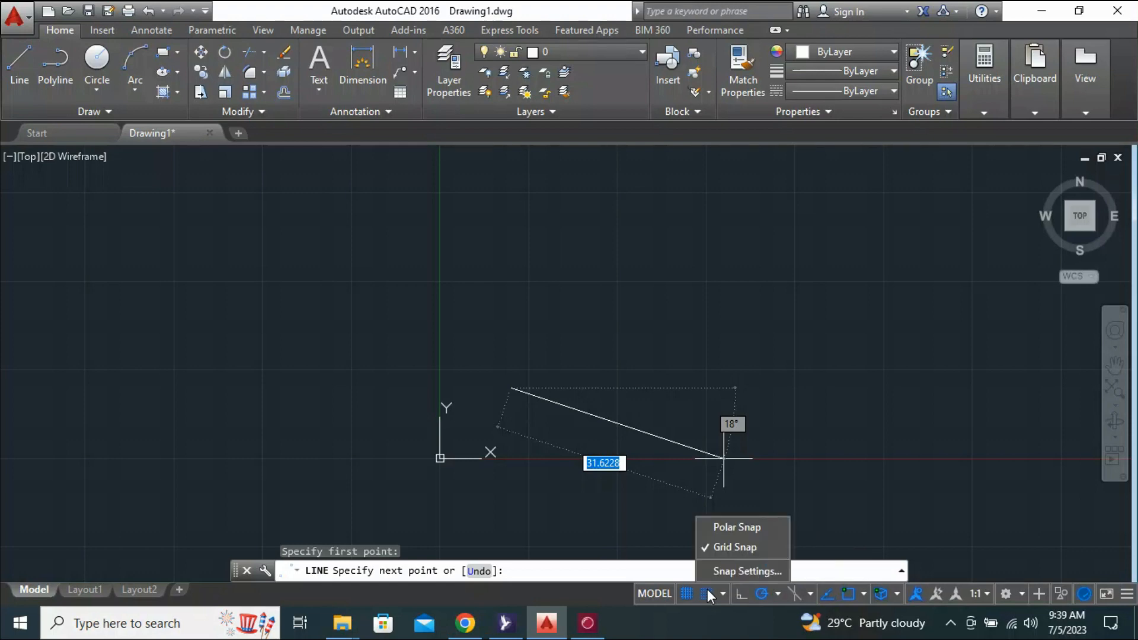
{"action": "left_click", "coordinate": [747, 570]}
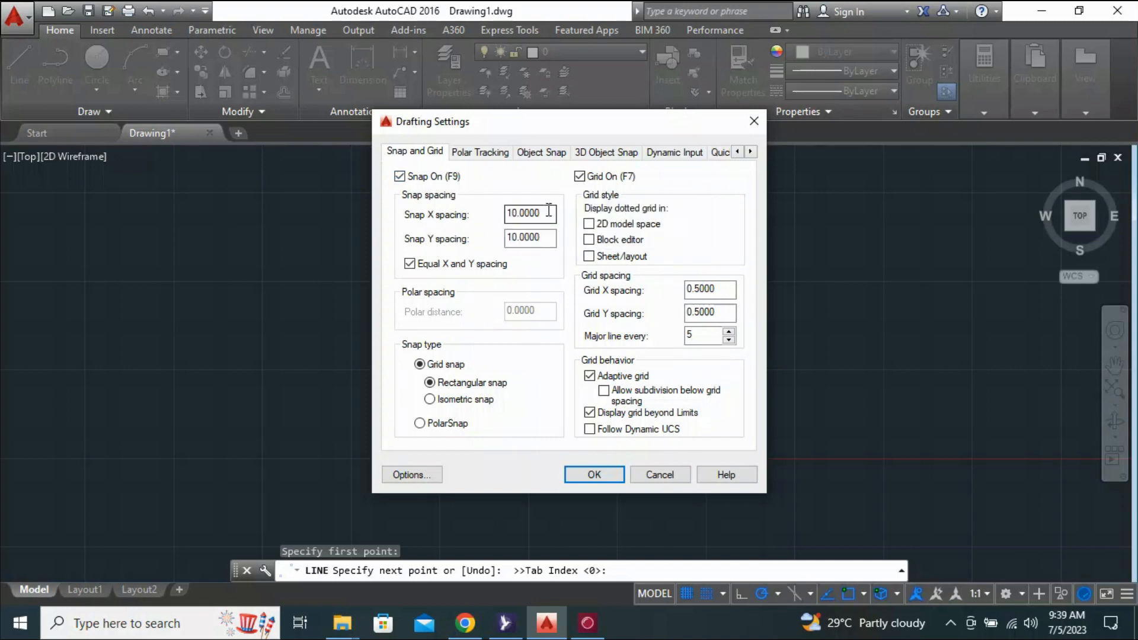
{"action": "left_click_drag", "start_coordinate": [549, 210], "coordinate": [486, 214]}
{"action": "type", "text": "2"}
{"action": "type", "text": "0"}
{"action": "left_click", "coordinate": [593, 474]}
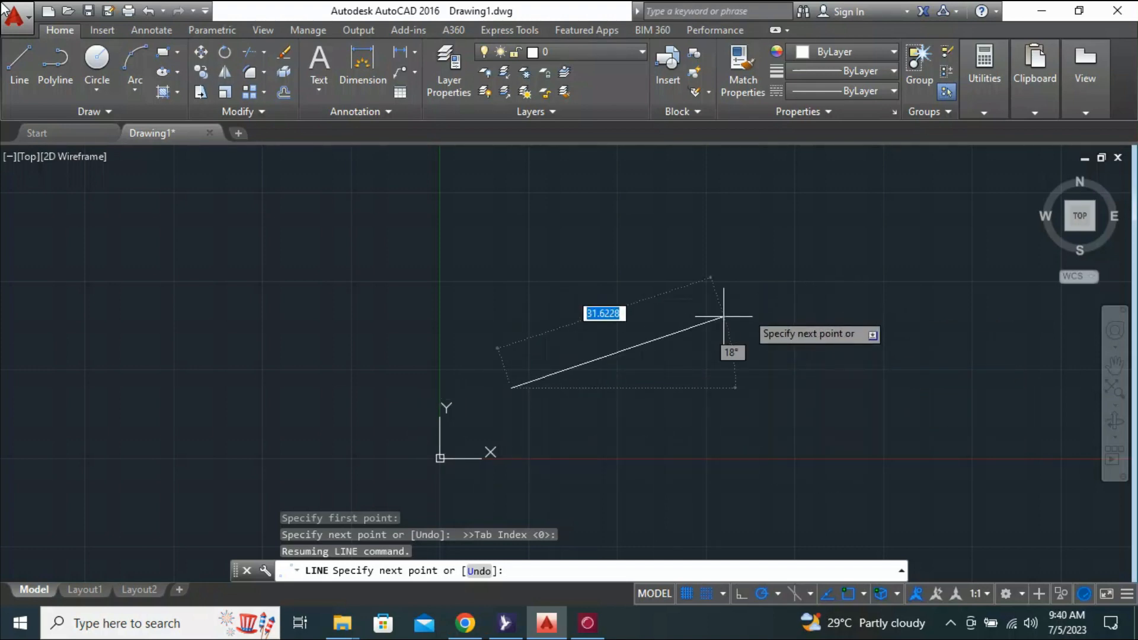
Set the snap spacing to 0.5 with equal X and Y spacing
{"action": "right_click", "coordinate": [707, 594]}
{"action": "left_click", "coordinate": [719, 570]}
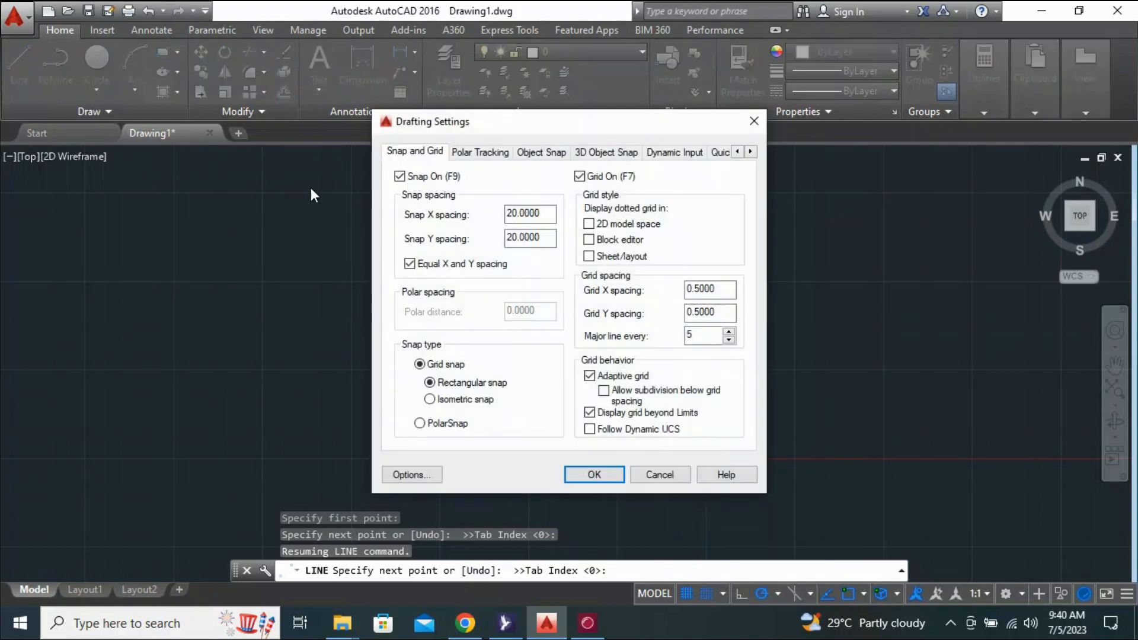
{"action": "double_click", "coordinate": [546, 212]}
{"action": "type", "text": "0."}
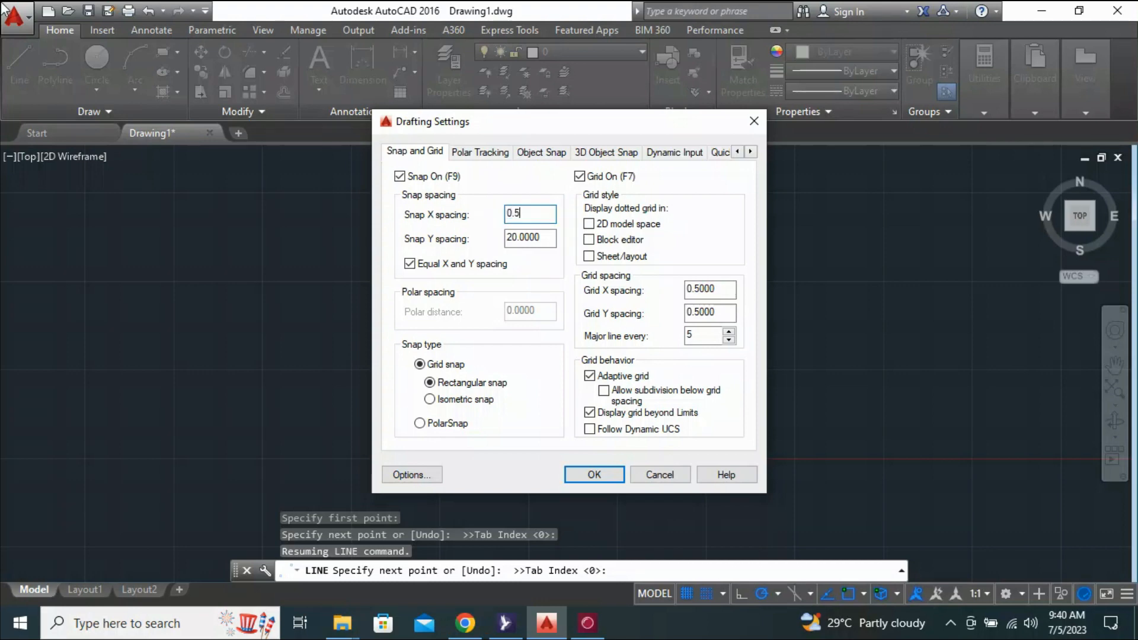
{"action": "left_click", "coordinate": [593, 474]}
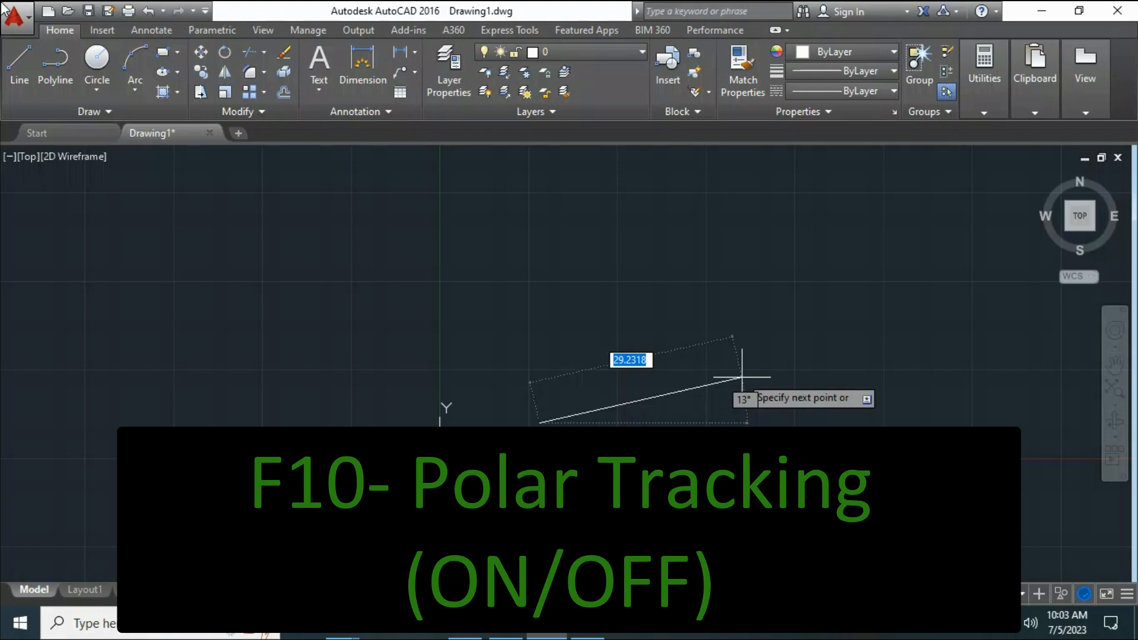
Toggle polar tracking off and on while aiming the line's next point, examine the polar tracking settings, and cancel the line
{"action": "key", "text": "F10"}
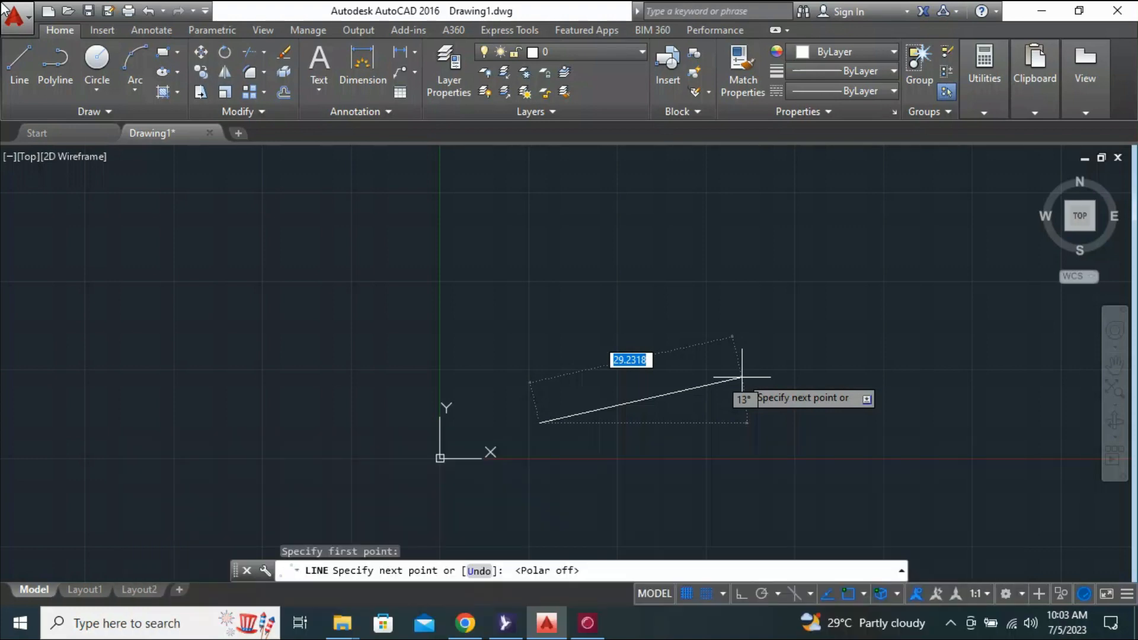
{"action": "left_click", "coordinate": [763, 592]}
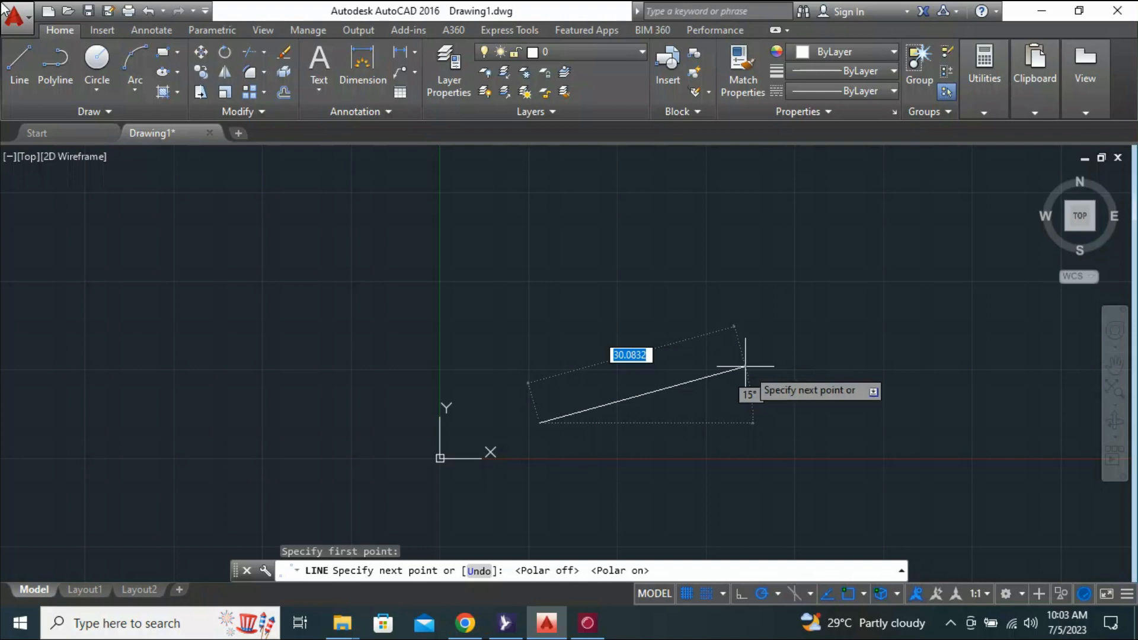
{"action": "left_click", "coordinate": [776, 593]}
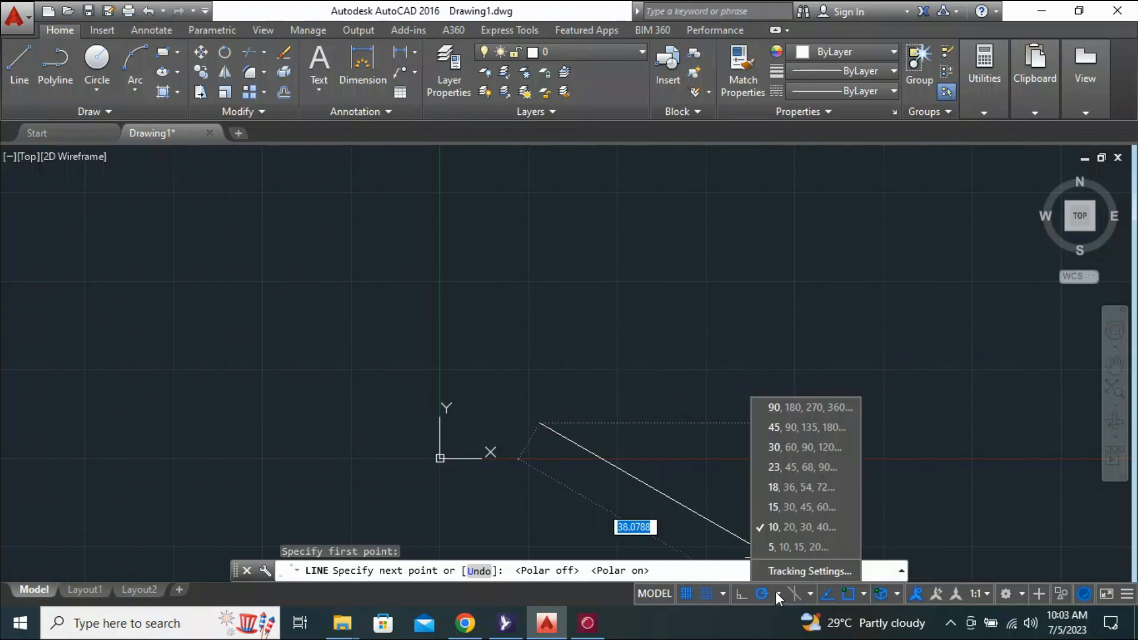
{"action": "left_click", "coordinate": [791, 573]}
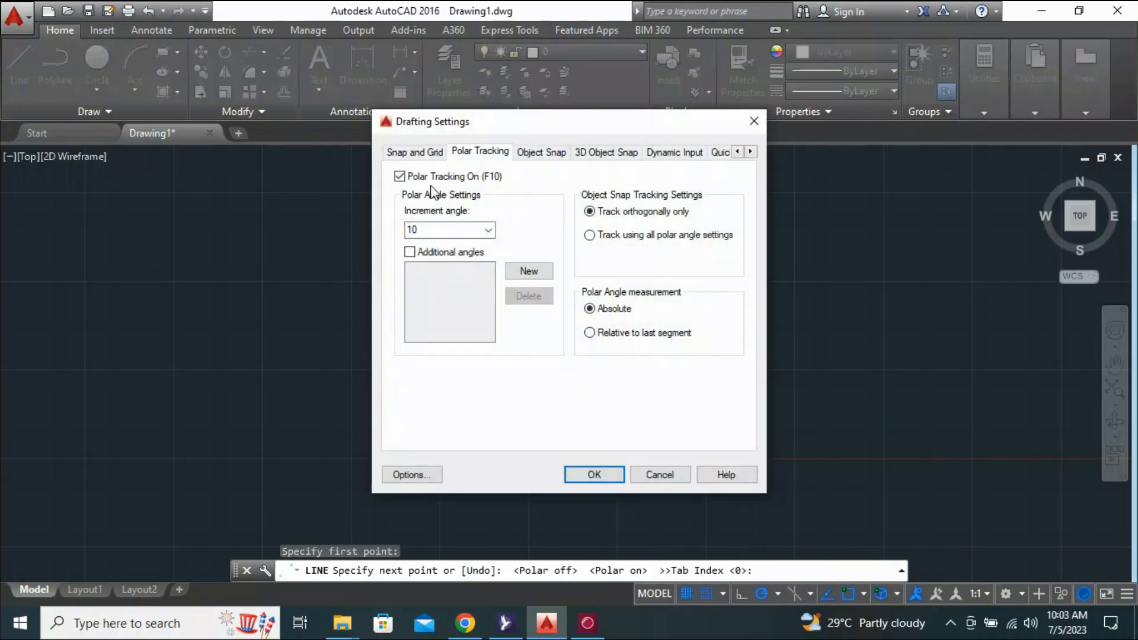
{"action": "left_click", "coordinate": [756, 119]}
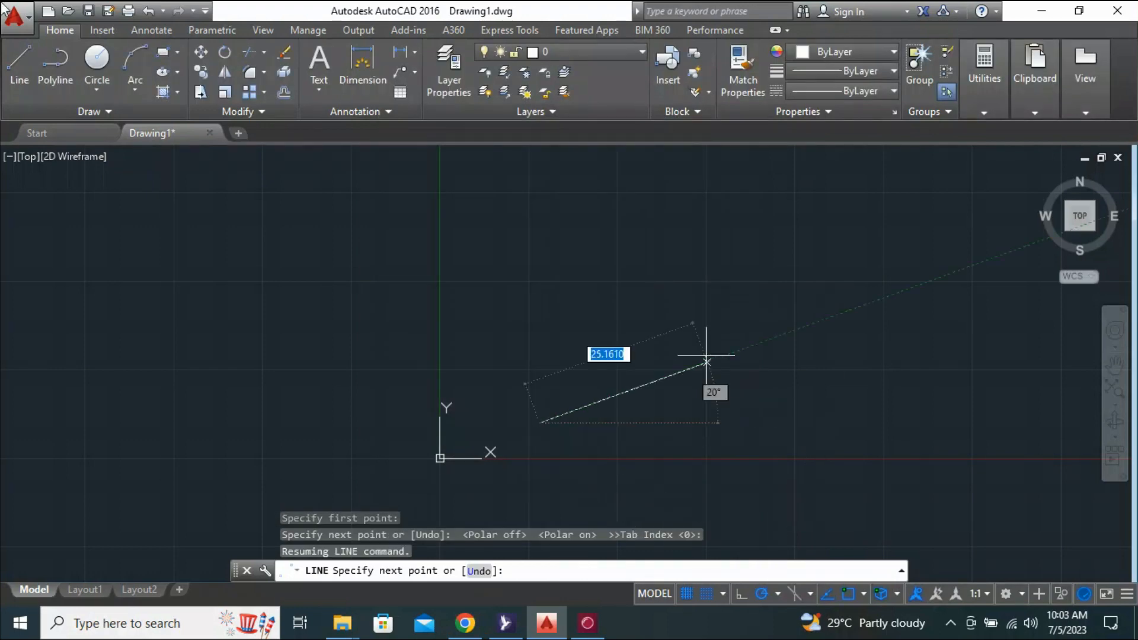
{"action": "key", "text": "Escape"}
Set the polar tracking increment angle to 3 degrees in the drafting settings
{"action": "type", "text": "ds"}
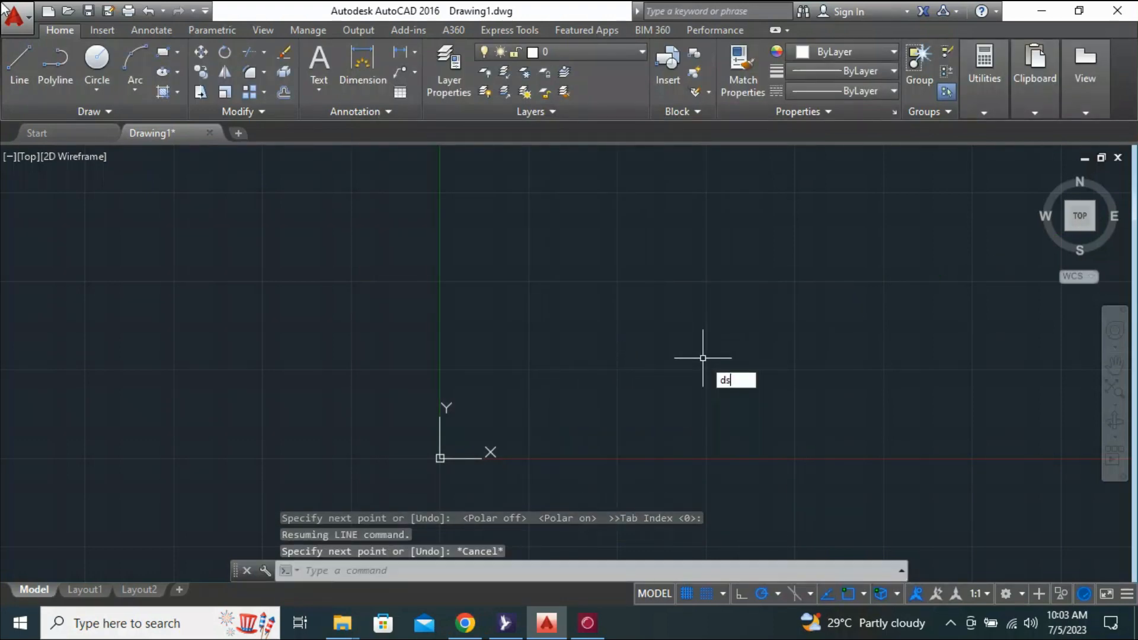
{"action": "key", "text": "Return"}
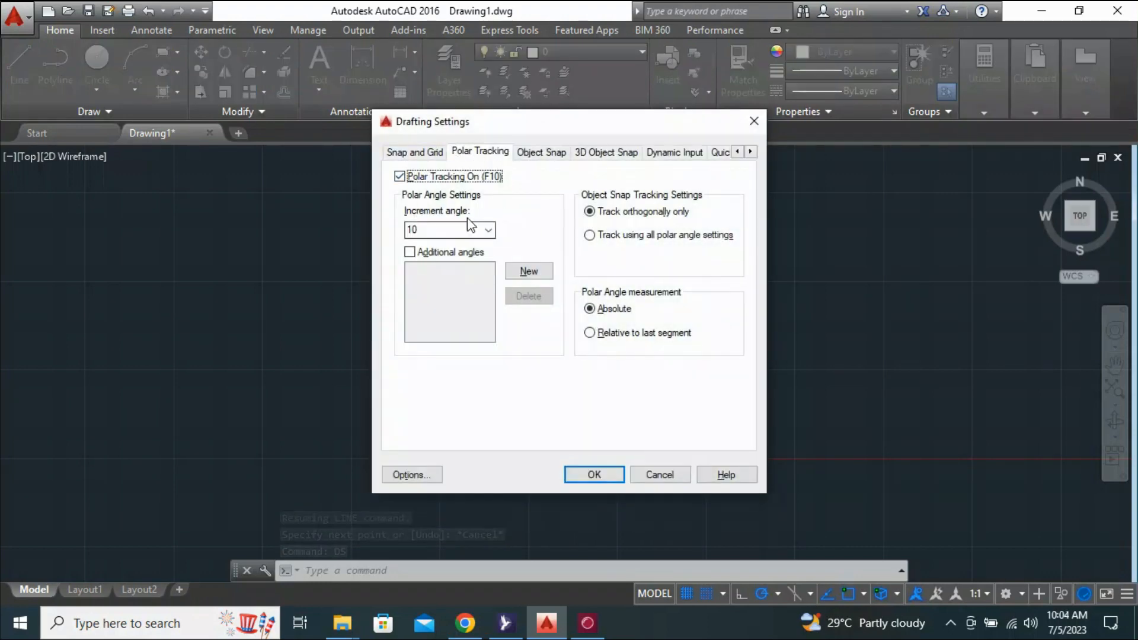
{"action": "double_click", "coordinate": [463, 232]}
{"action": "left_click", "coordinate": [489, 231]}
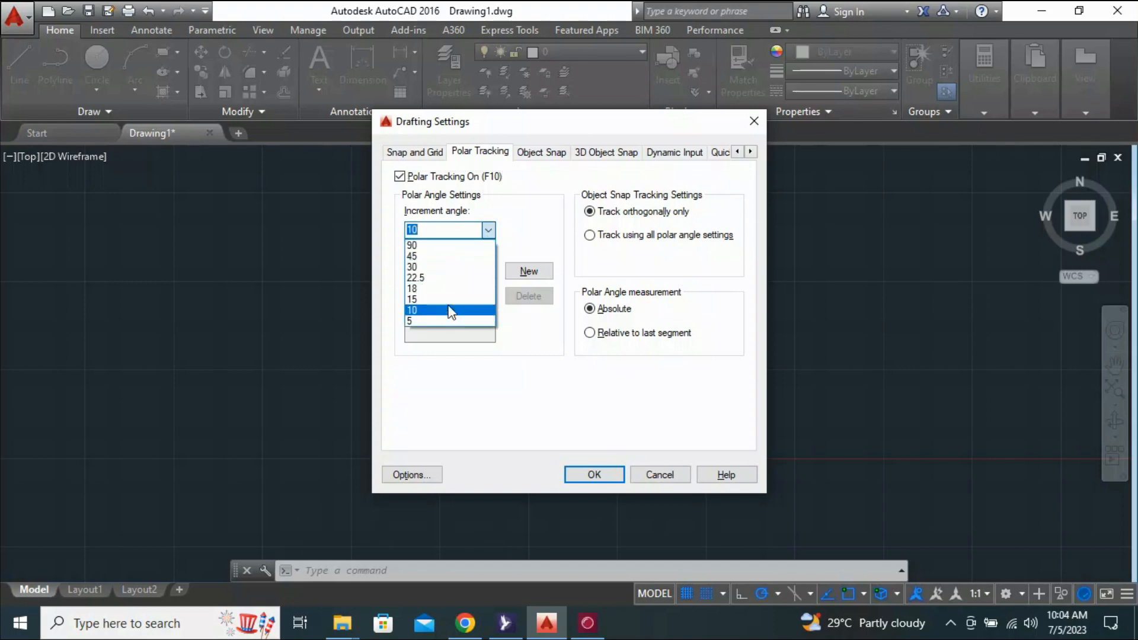
{"action": "left_click", "coordinate": [461, 226]}
{"action": "left_click", "coordinate": [451, 229]}
{"action": "type", "text": "3"}
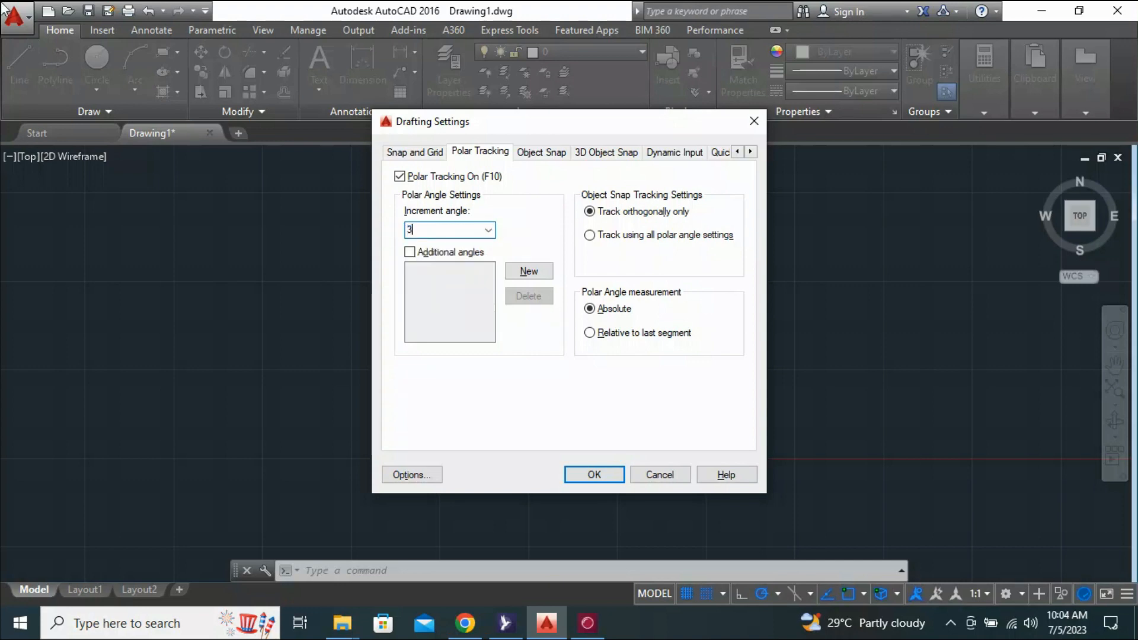
{"action": "left_click", "coordinate": [587, 478]}
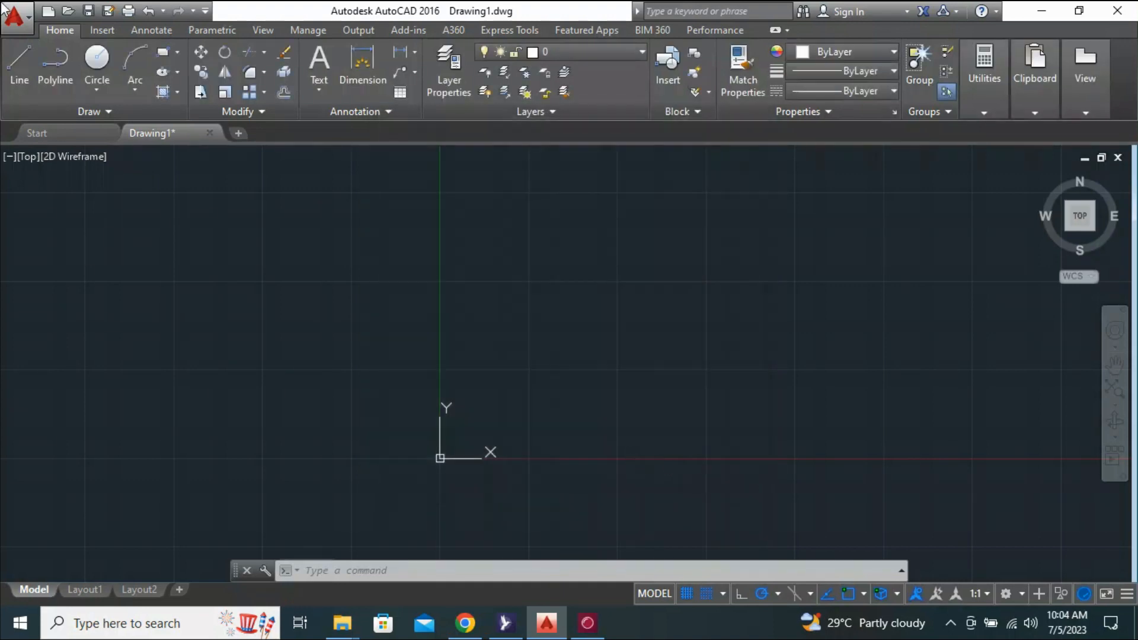
Start a line at about 22, 3.5 to try out the polar tracking angles, and cancel it
{"action": "type", "text": "l"}
{"action": "key", "text": "Return"}
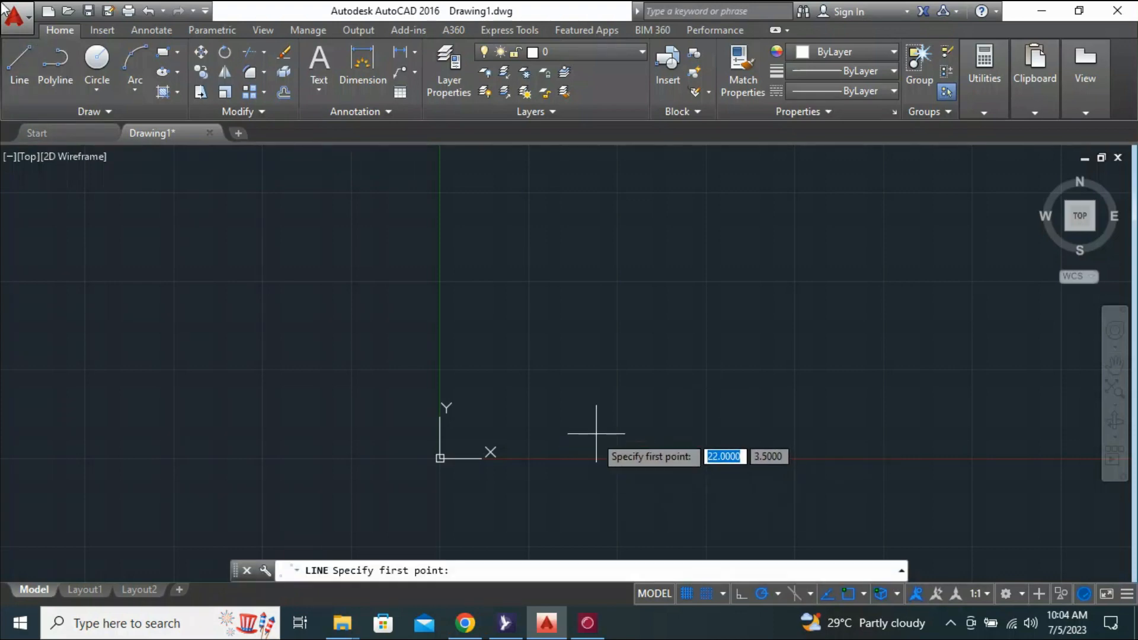
{"action": "left_click", "coordinate": [598, 432]}
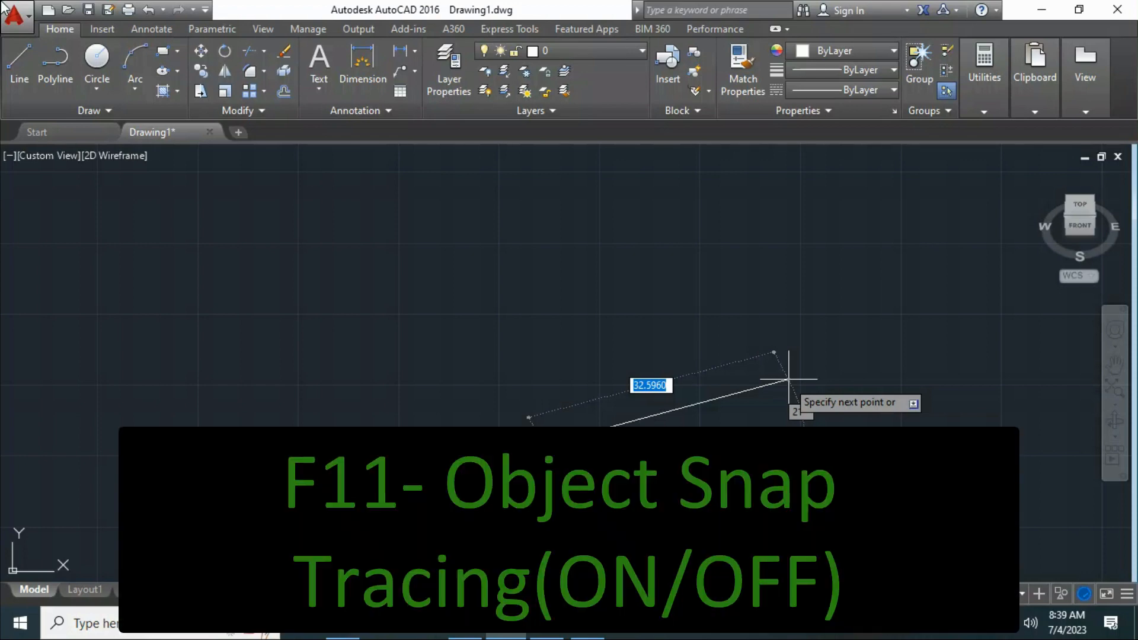
{"action": "key", "text": "Escape"}
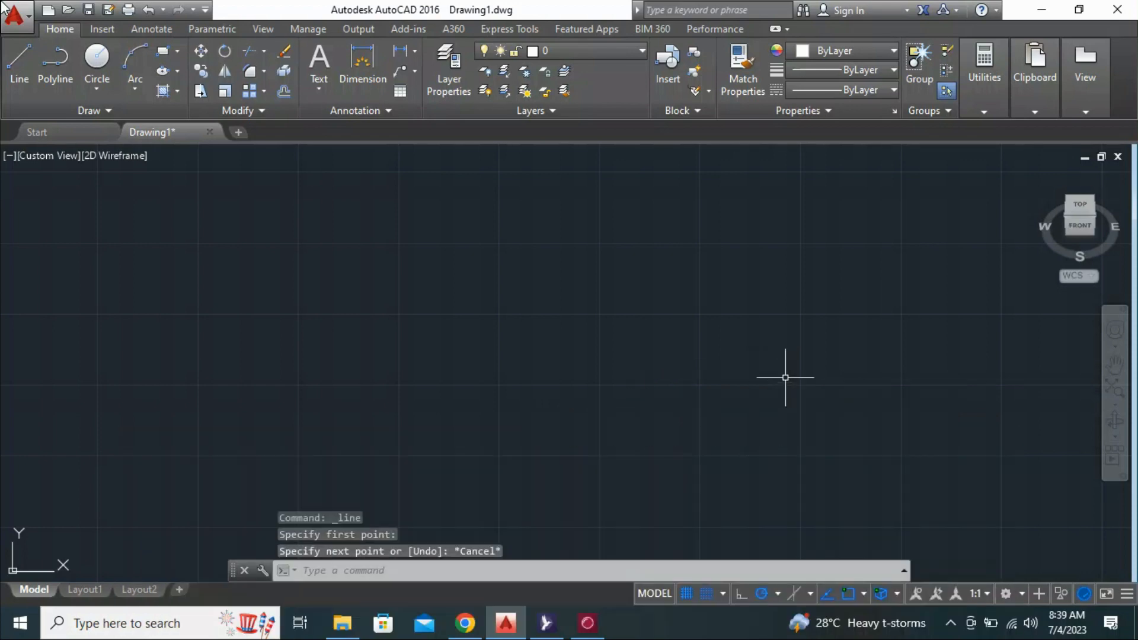
Toggle object snap tracking off and on twice, leaving it switched on
{"action": "key", "text": "F11"}
{"action": "key", "text": "F11"}
{"action": "key", "text": "F11"}
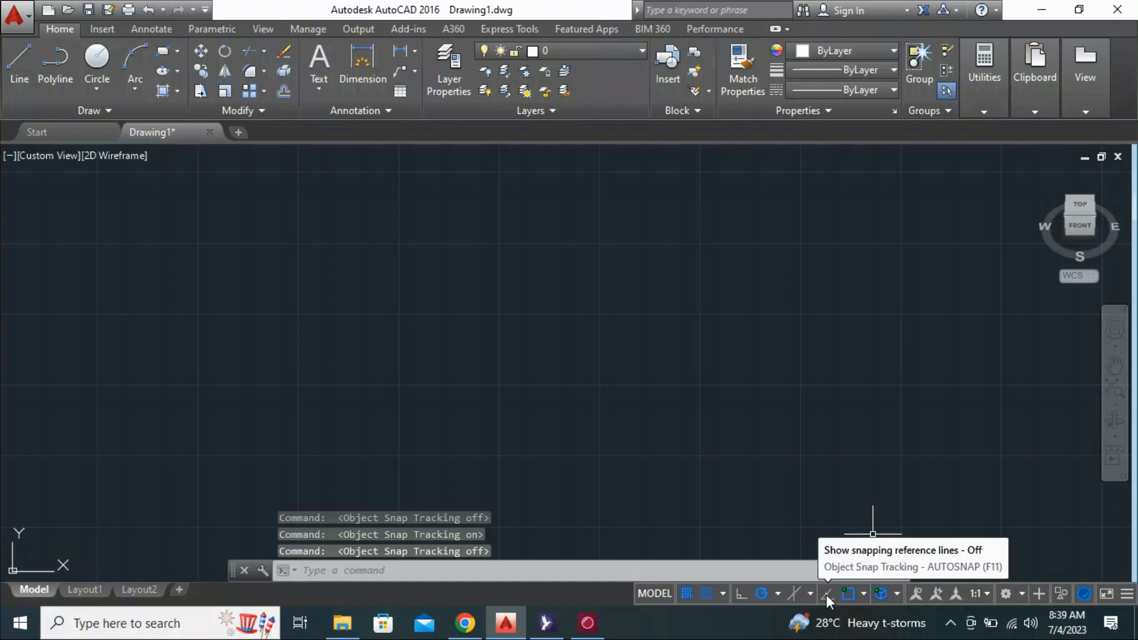
{"action": "key", "text": "F11"}
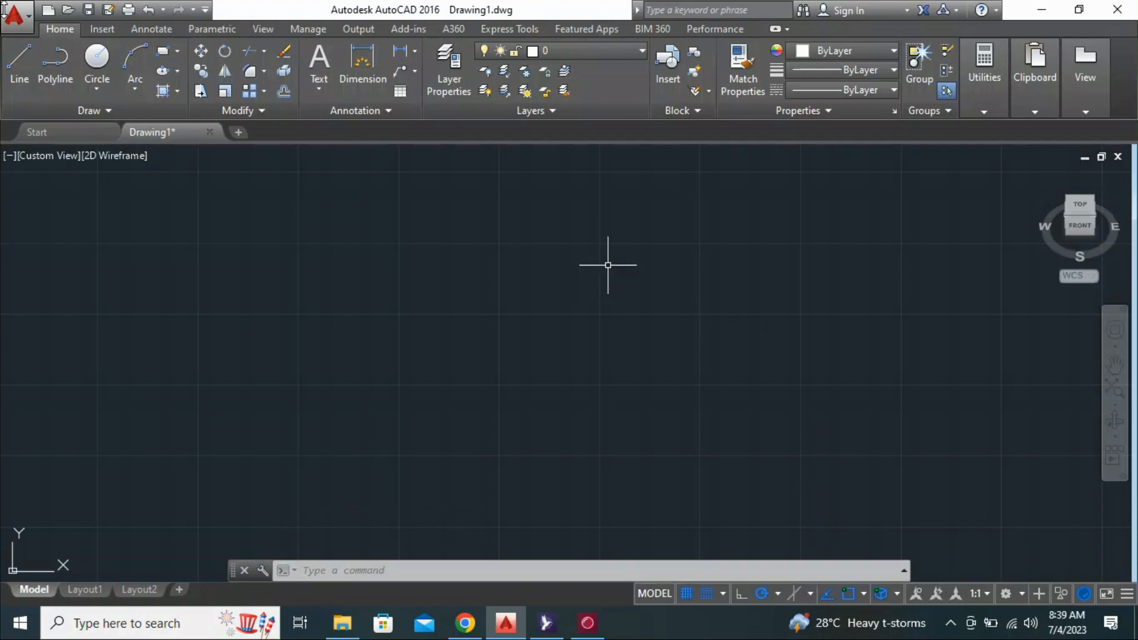
Draw a long horizontal line starting at about 100, 58 and extending in the positive X direction
{"action": "type", "text": "l"}
{"action": "key", "text": "Return"}
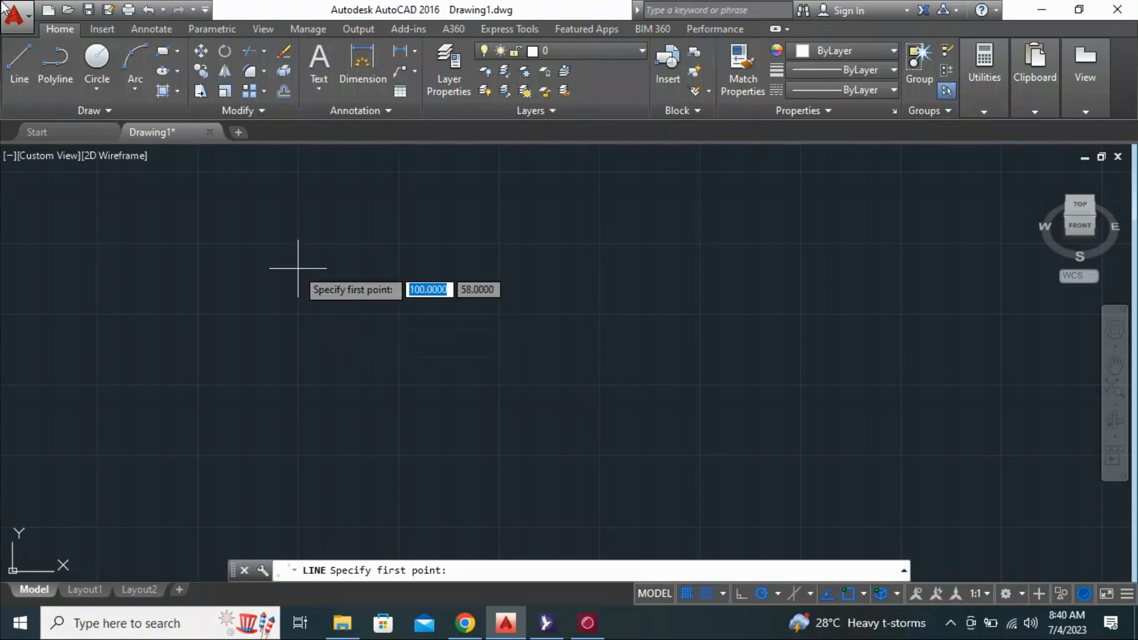
{"action": "left_click", "coordinate": [298, 268]}
{"action": "left_click", "coordinate": [812, 268]}
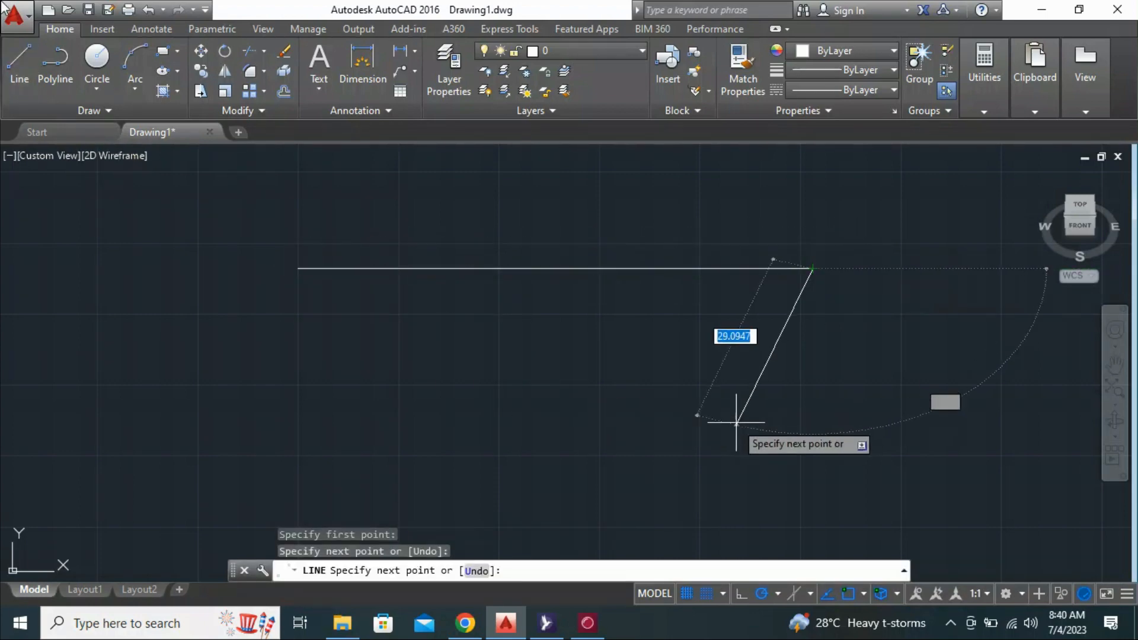
{"action": "key", "text": "Escape"}
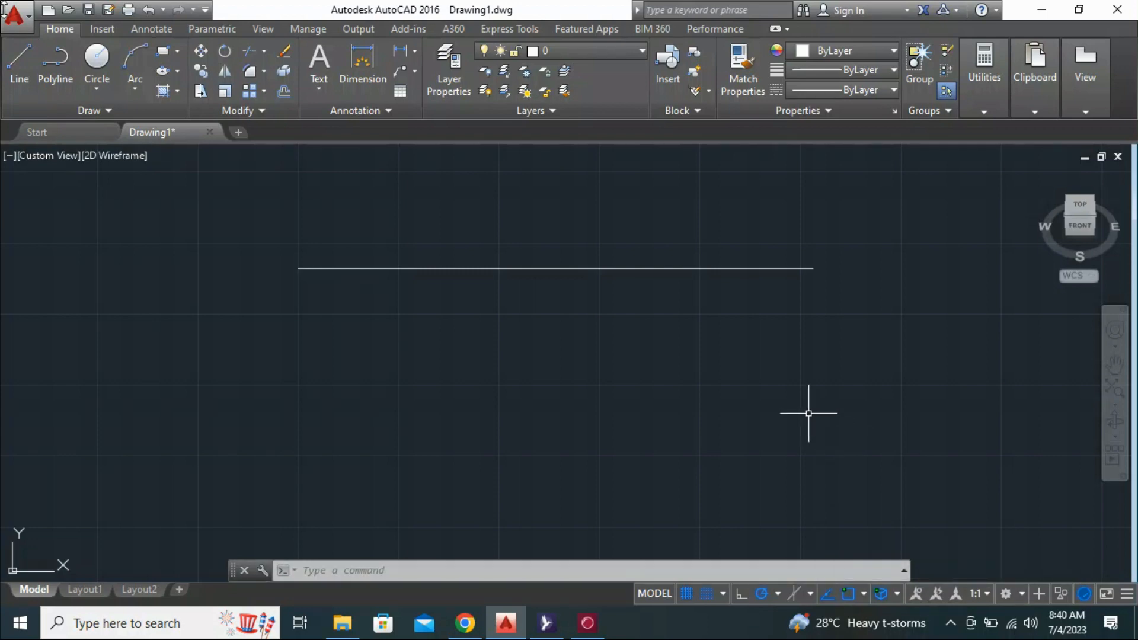
Draw a parallel line below the horizontal line, using object snap tracking to align its ends with the upper line's endpoints
{"action": "left_click", "coordinate": [19, 65]}
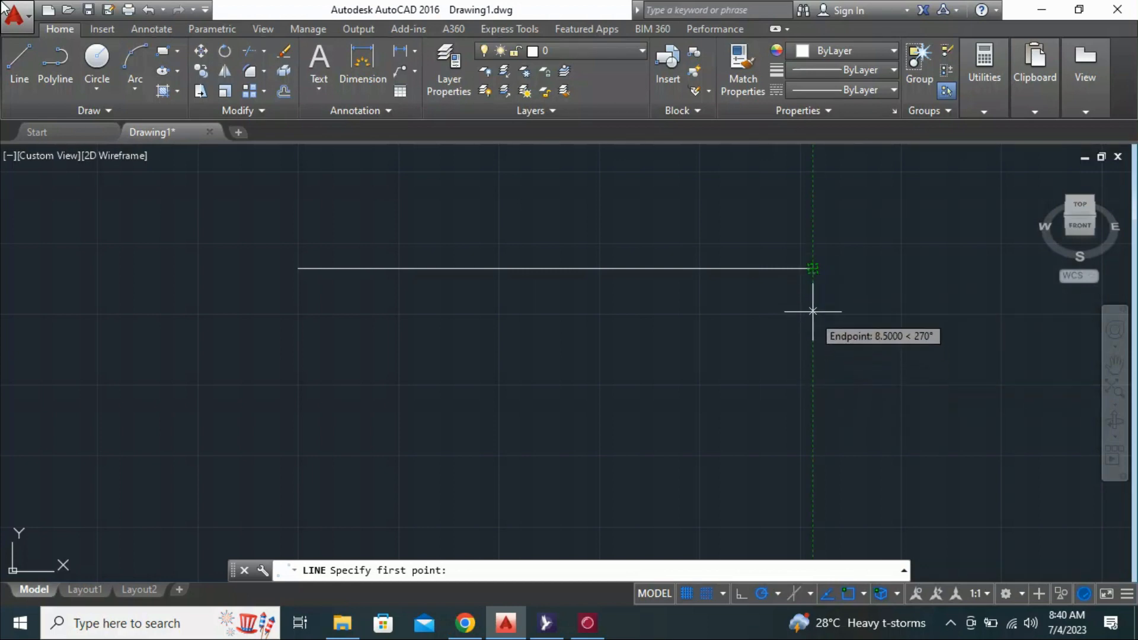
{"action": "left_click", "coordinate": [805, 386]}
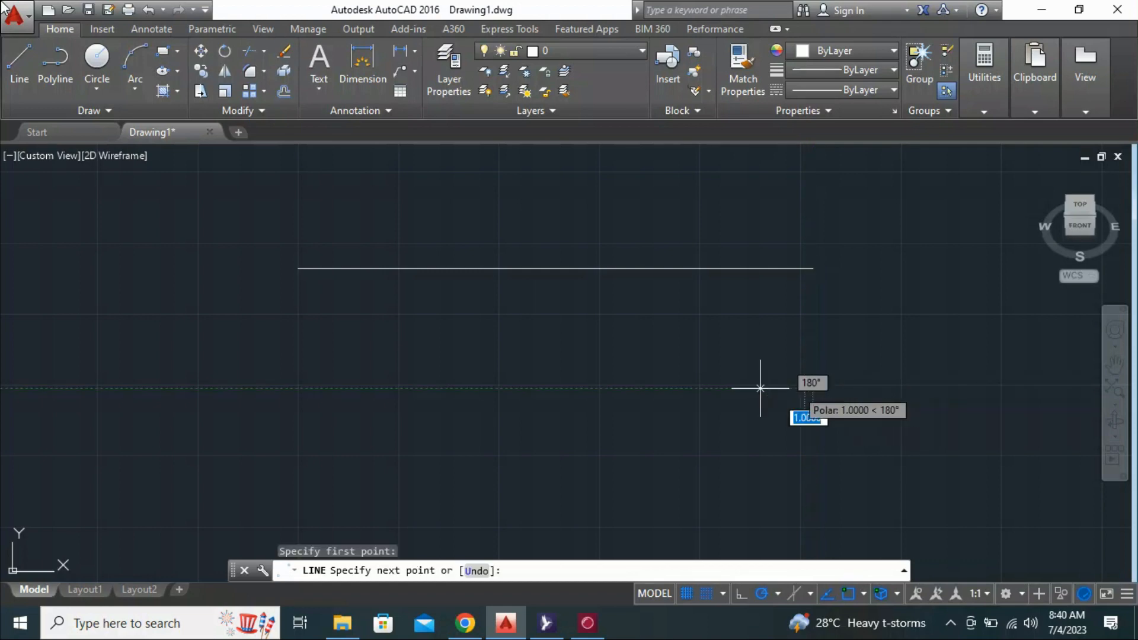
{"action": "left_click", "coordinate": [299, 388]}
{"action": "key", "text": "Return"}
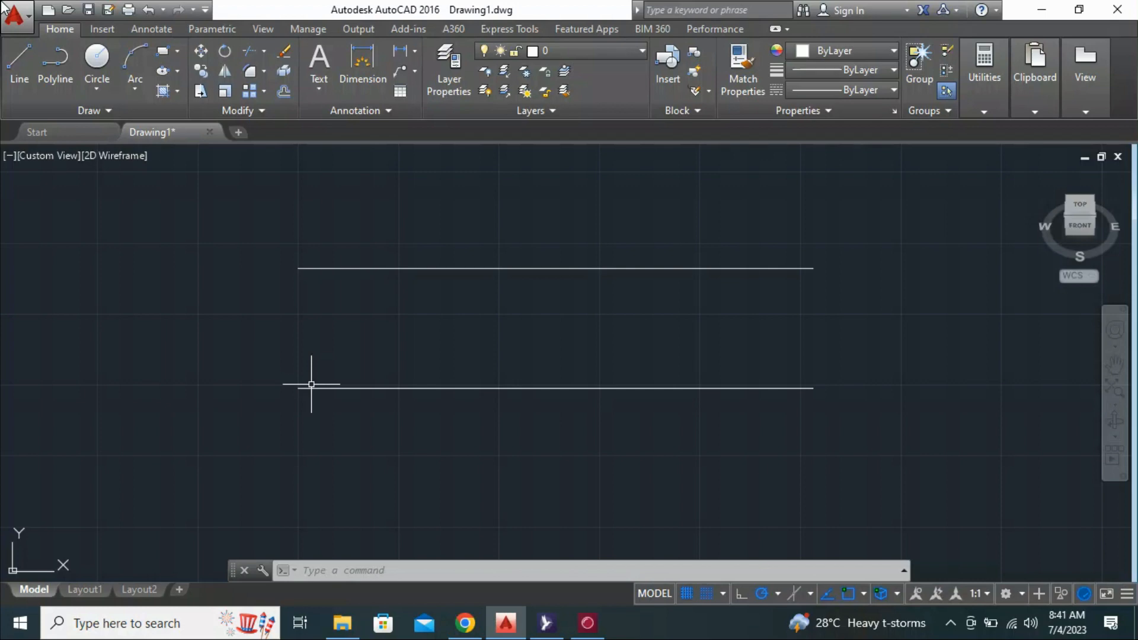
Switch object snap tracking off and start a line to try aligning its first point below the lower horizontal line
{"action": "left_click", "coordinate": [828, 593]}
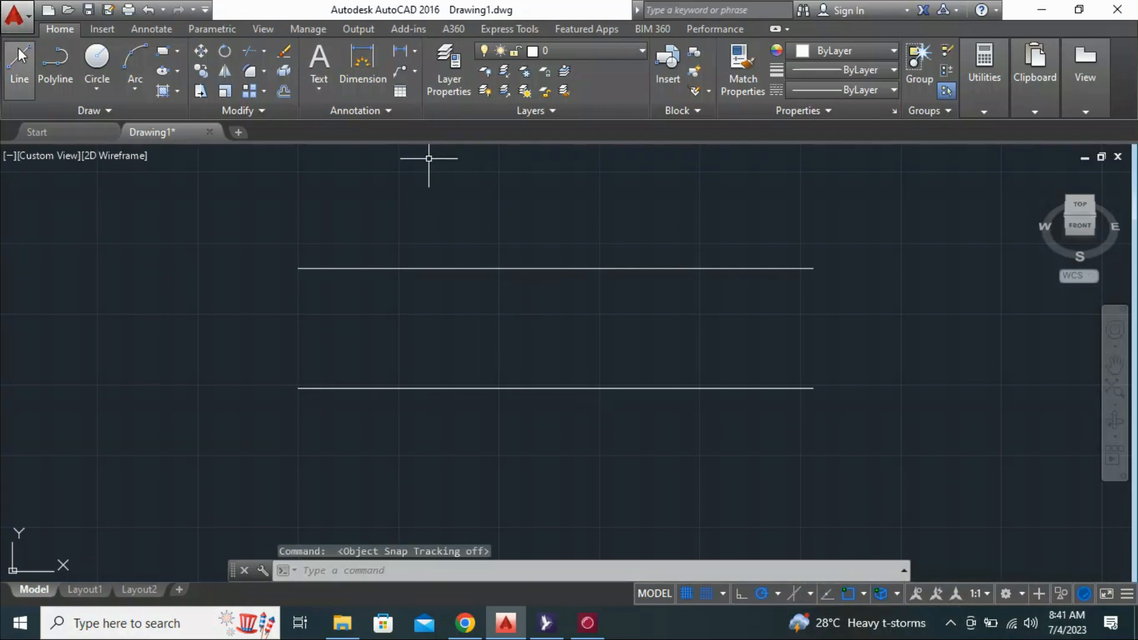
{"action": "key", "text": "Return"}
{"action": "scroll", "coordinate": [798, 369], "scroll_direction": "down", "scroll_amount": 6}
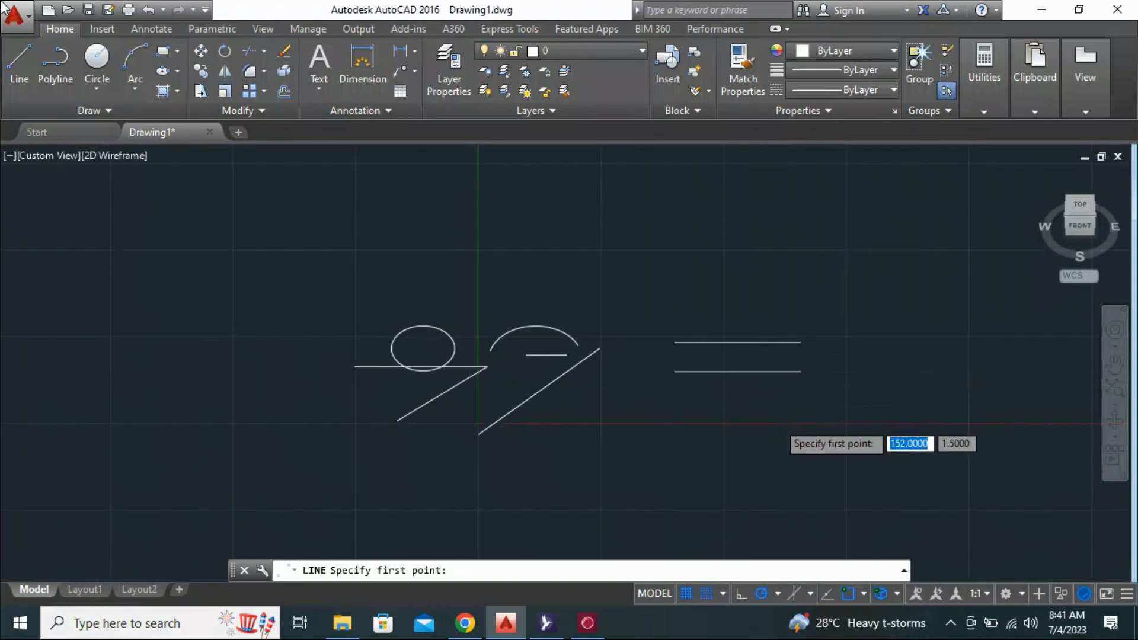
{"action": "scroll", "coordinate": [783, 433], "scroll_direction": "up", "scroll_amount": 8}
{"action": "scroll", "coordinate": [889, 338], "scroll_direction": "down", "scroll_amount": 5}
{"action": "scroll", "coordinate": [913, 285], "scroll_direction": "up", "scroll_amount": 5}
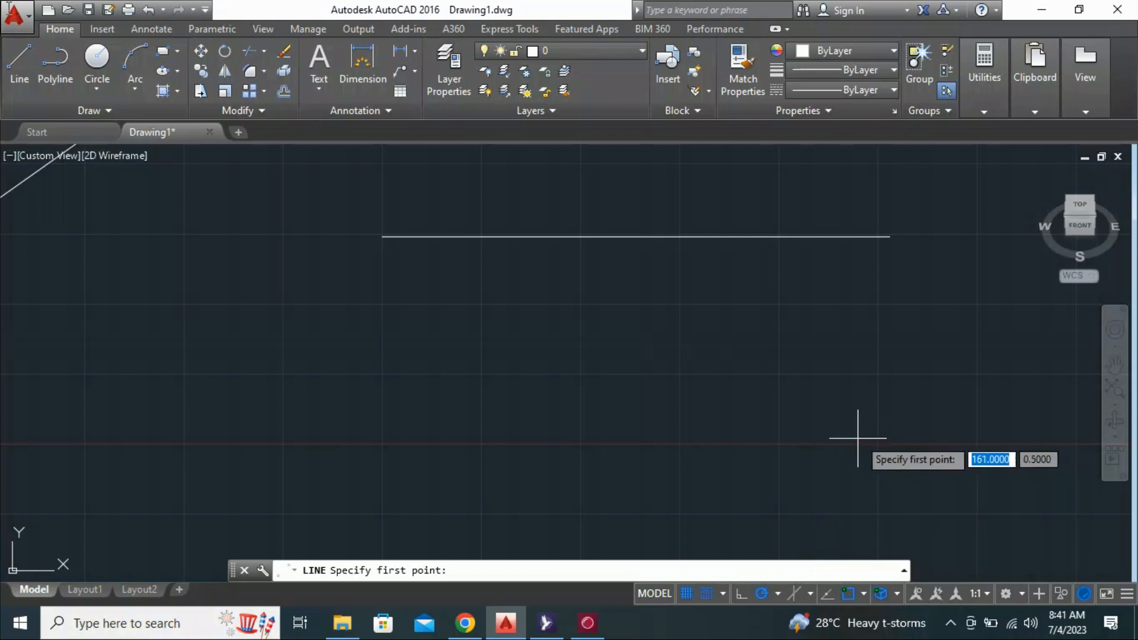
Switch object snap tracking on and try tracking a line's first point from the lower line's right endpoint, cancelling each attempt
{"action": "key", "text": "F11"}
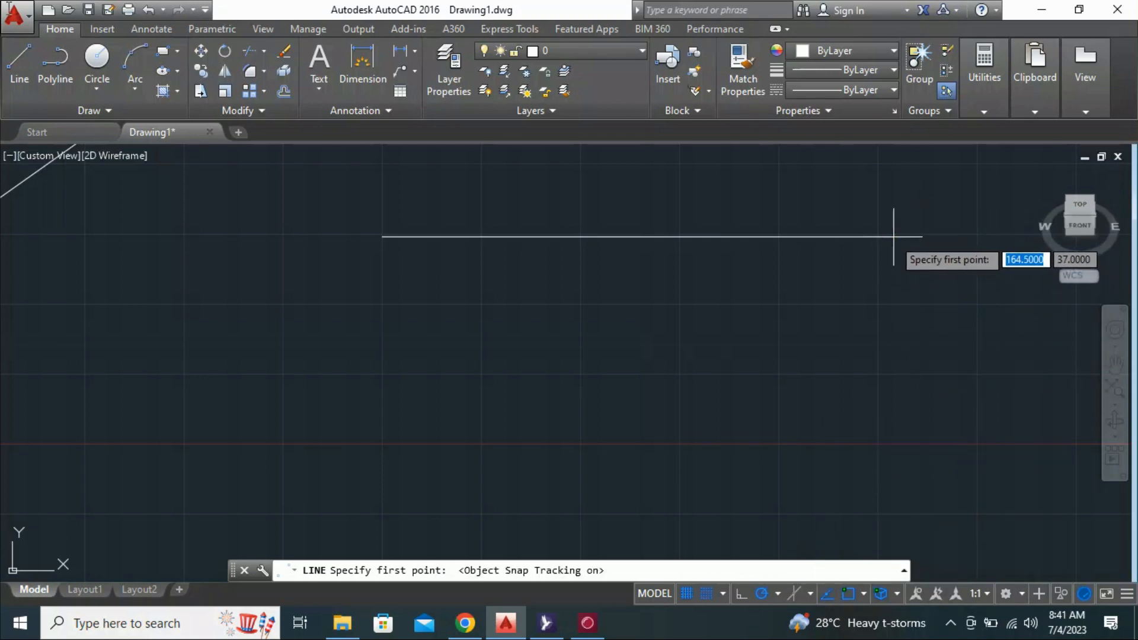
{"action": "mouse_move", "coordinate": [889, 237]}
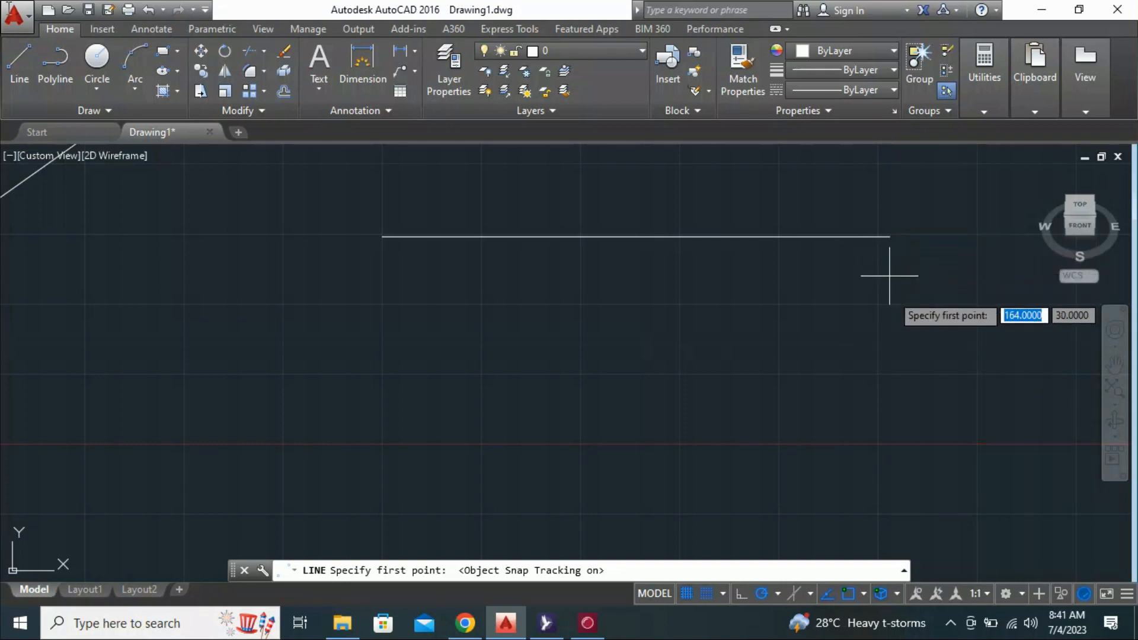
{"action": "left_click", "coordinate": [890, 237]}
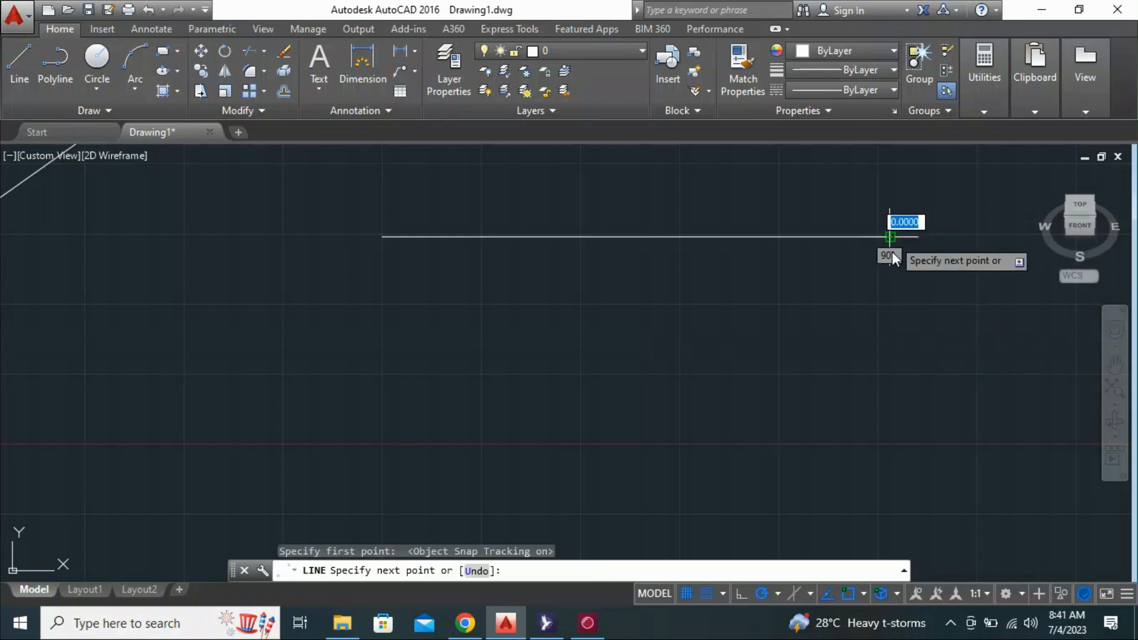
{"action": "key", "text": "Escape"}
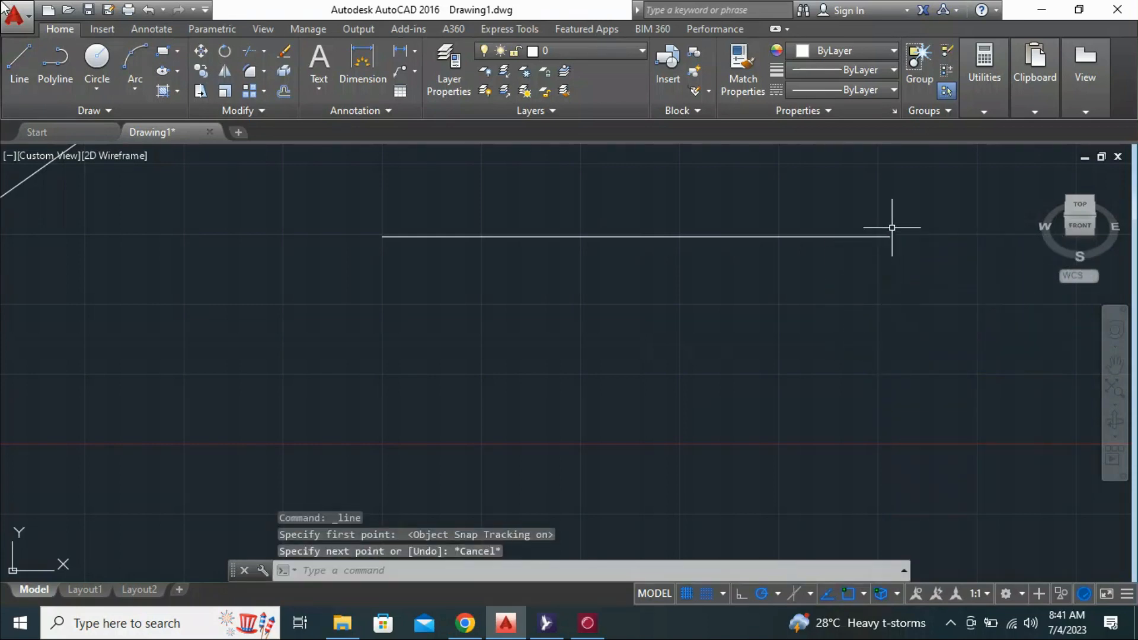
{"action": "key", "text": "Return"}
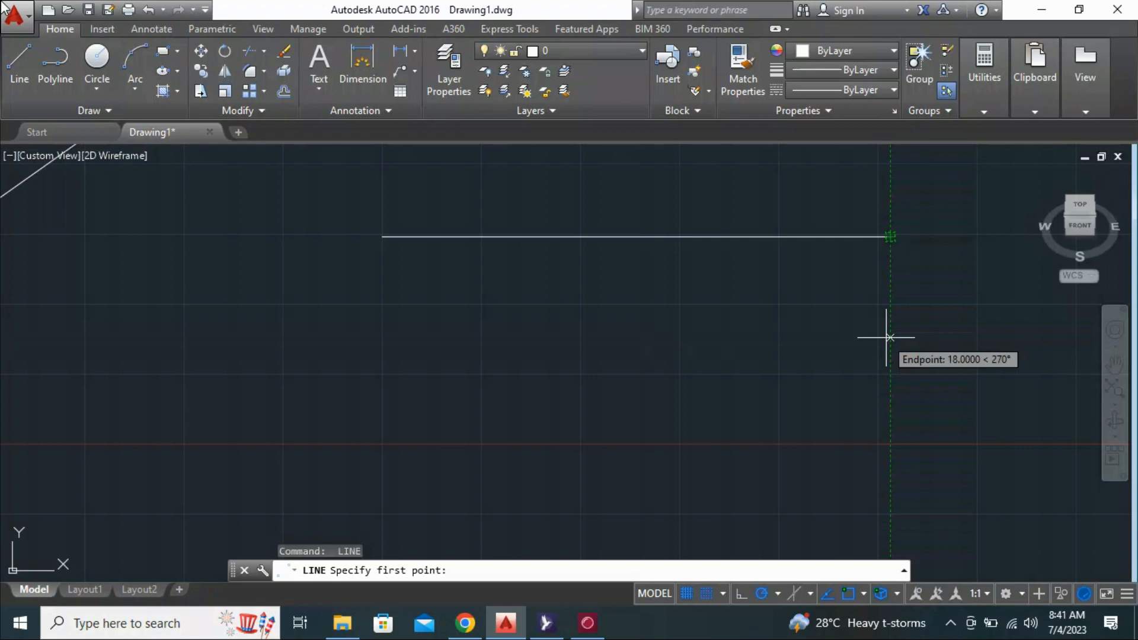
{"action": "key", "text": "Escape"}
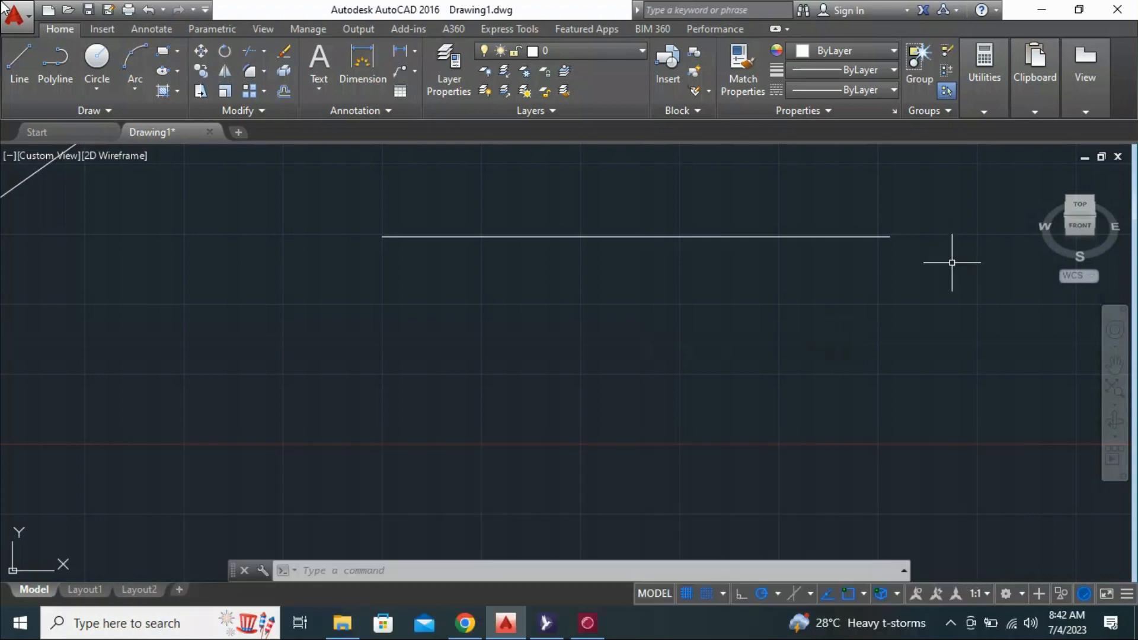
Start a line with dynamic input switched off, placing its first point below the left end of the lower horizontal line
{"action": "left_click", "coordinate": [18, 58]}
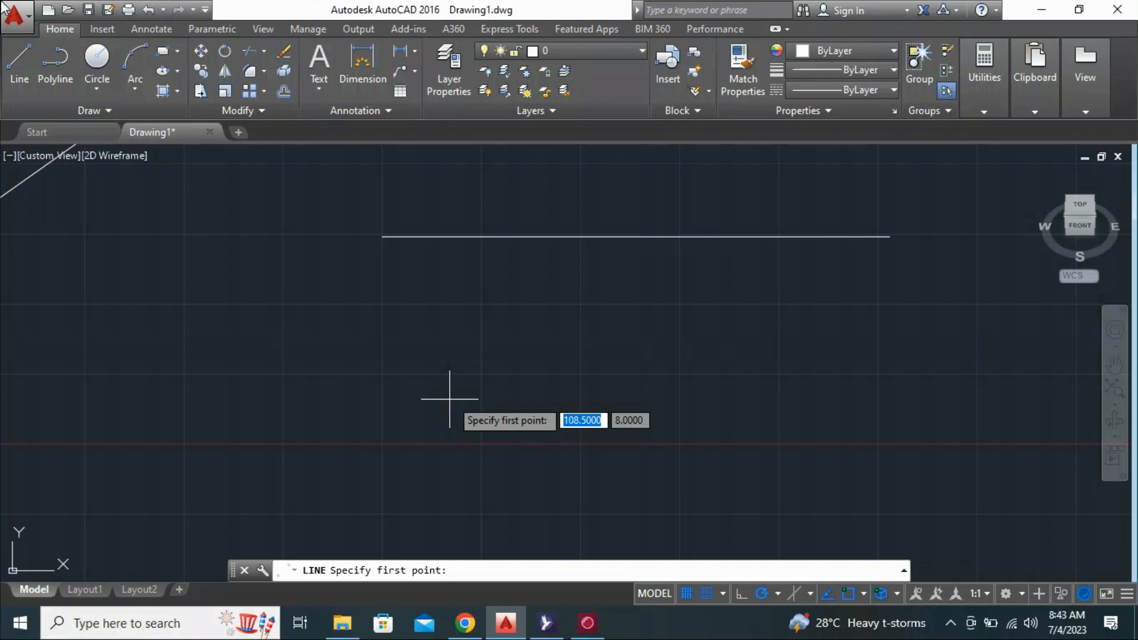
{"action": "left_click", "coordinate": [449, 399]}
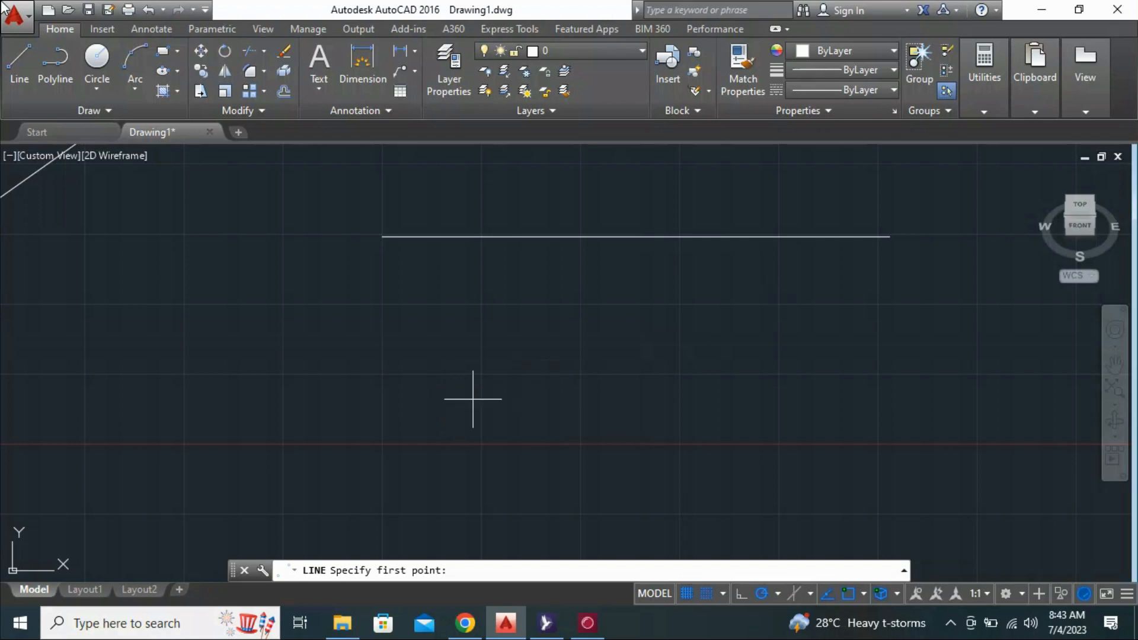
{"action": "left_click", "coordinate": [355, 335]}
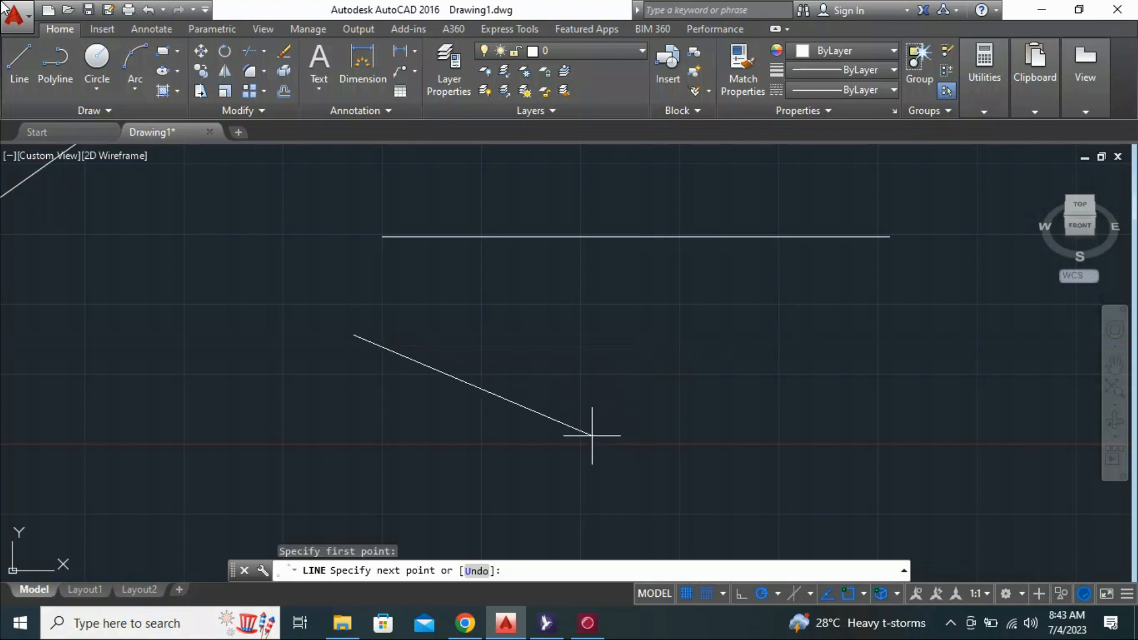